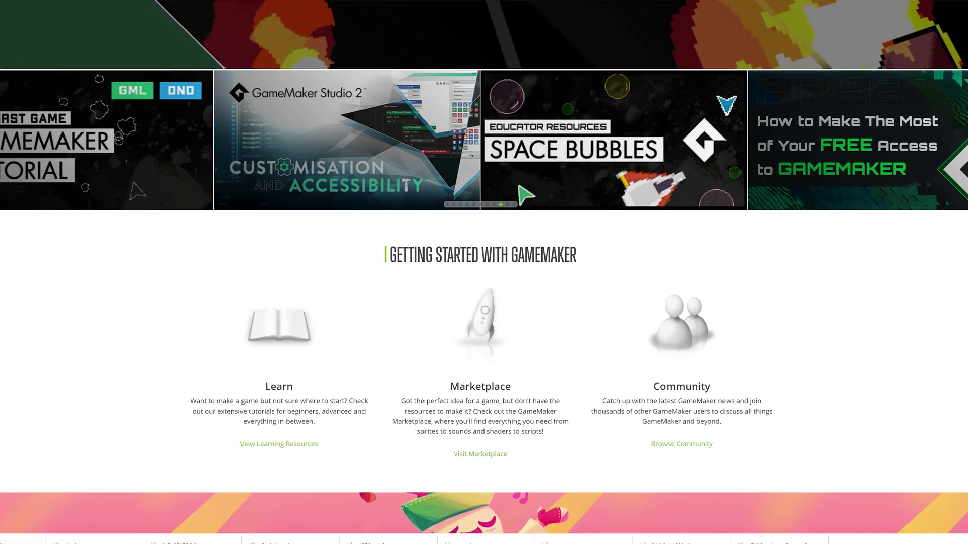
- Scroll the YouTube page and give the video a thumbs-up Like
scroll(484, 272, down, 3)
scroll(484, 272, up, 5)
scroll(484, 273, up, 1)
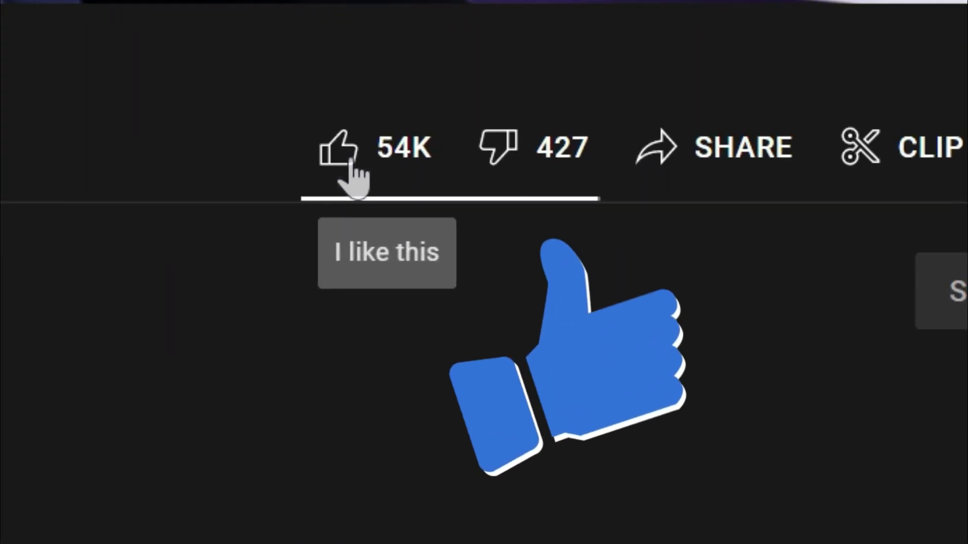
click(348, 167)
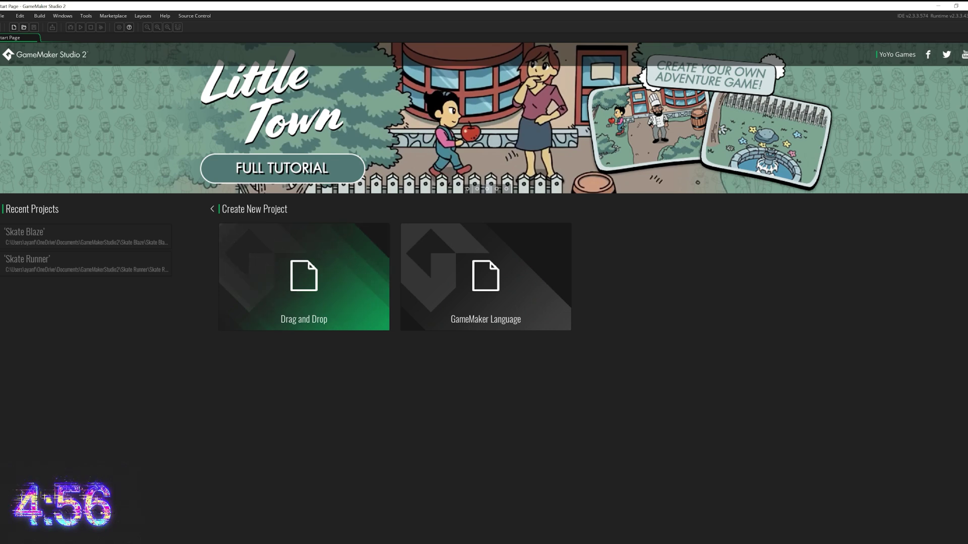
click(304, 276)
- Start a new project named 'Skate Runner' and add a spr_player sprite with an imported image
text(Skate Runner)
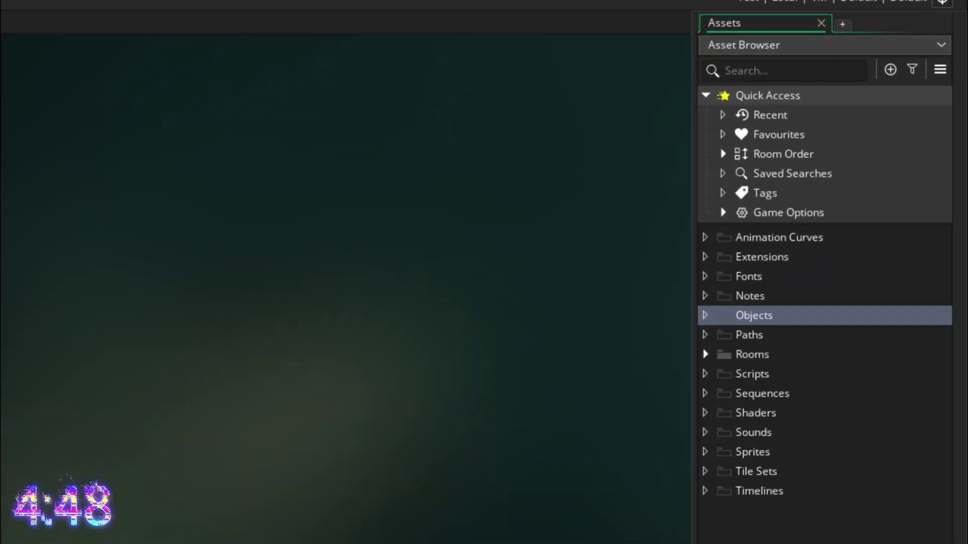
right_click(747, 452)
mouse_move(756, 458)
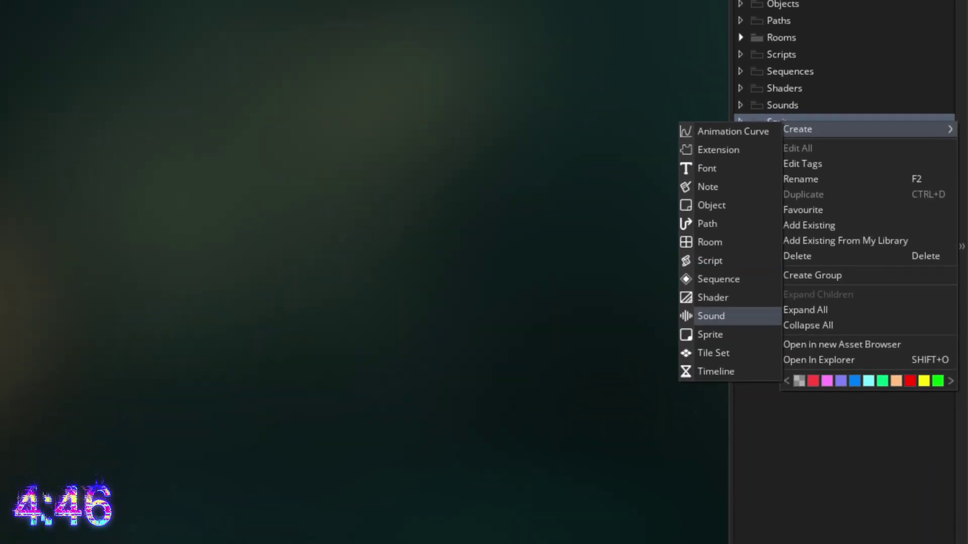
click(715, 293)
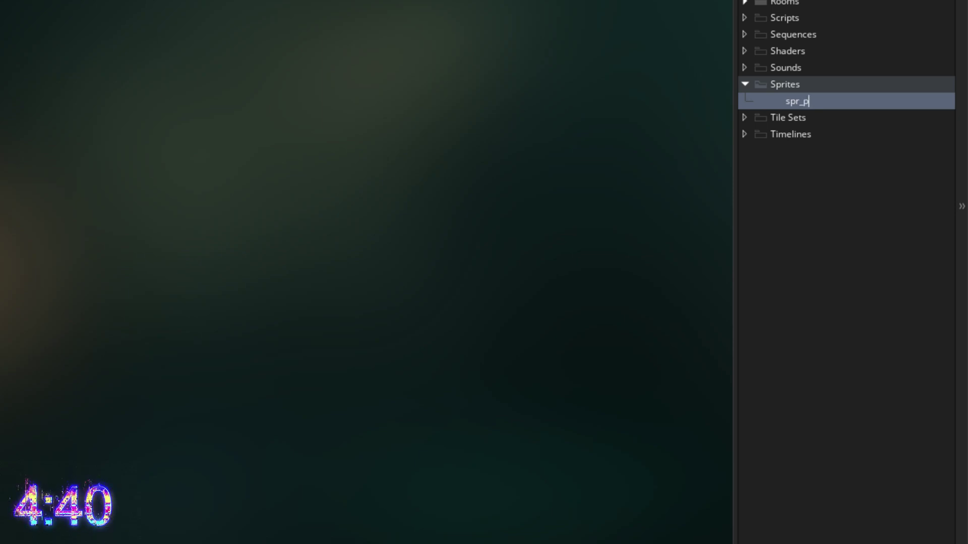
text(er)
key(Return)
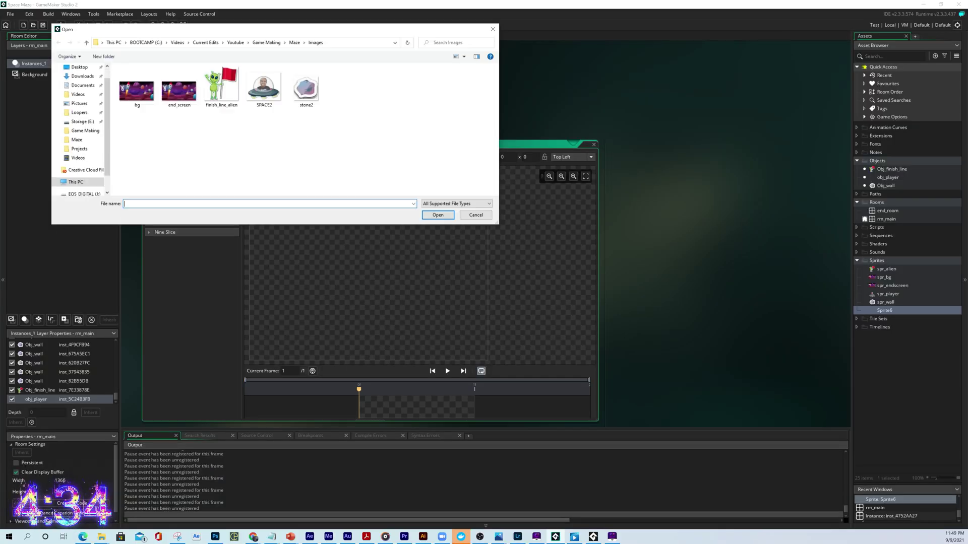
key(Return)
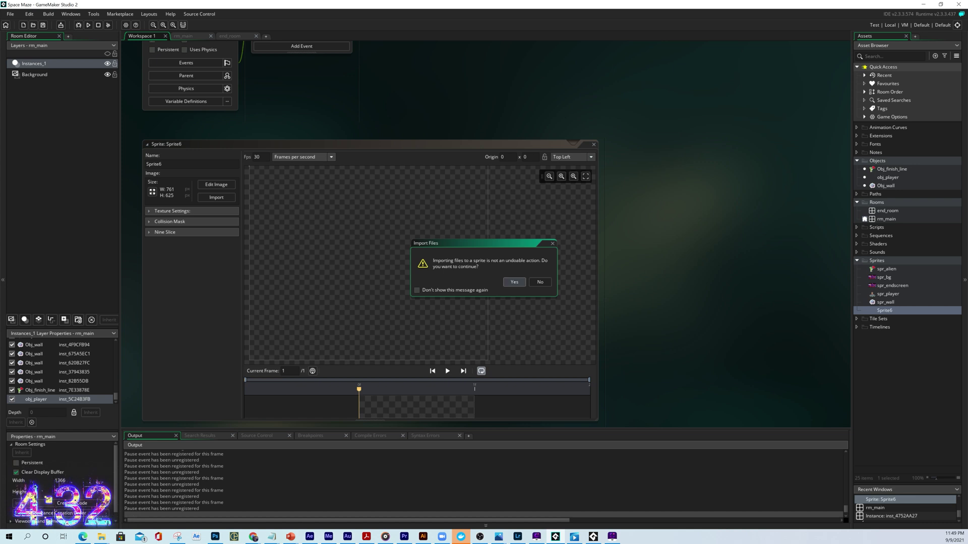
key(Return)
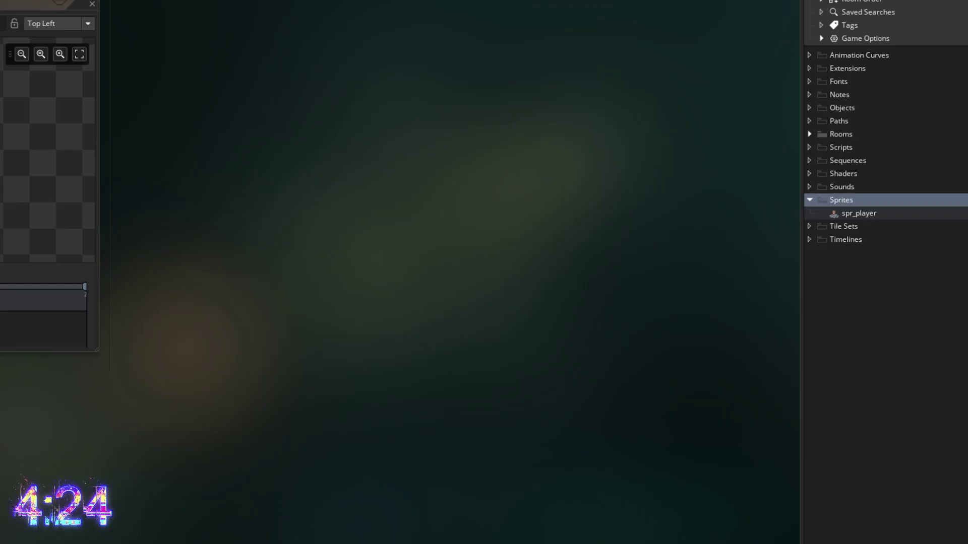
- Add a spr_wall sprite, then begin another new sprite in the Sprites folder
right_click(842, 201)
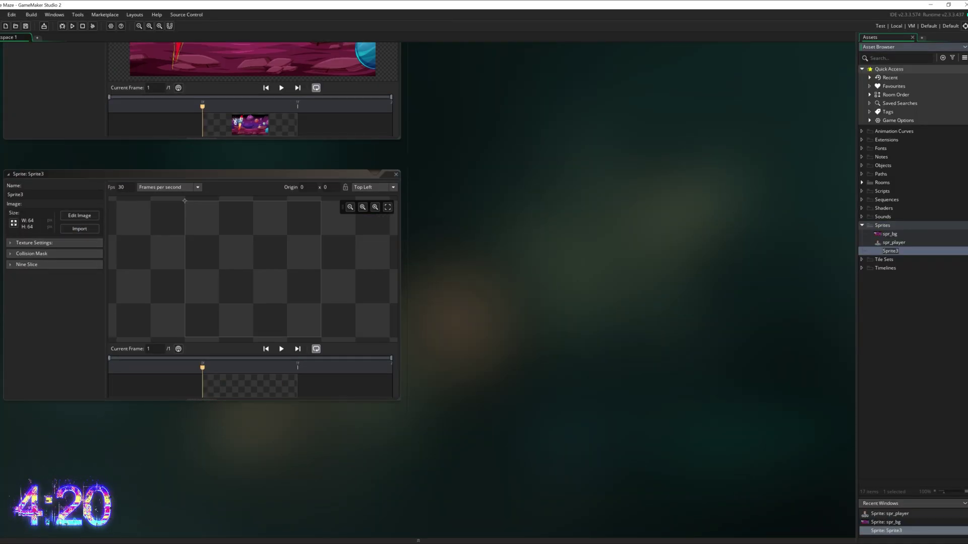
text(spr_wall)
key(Return)
click(80, 229)
right_click(882, 225)
click(925, 227)
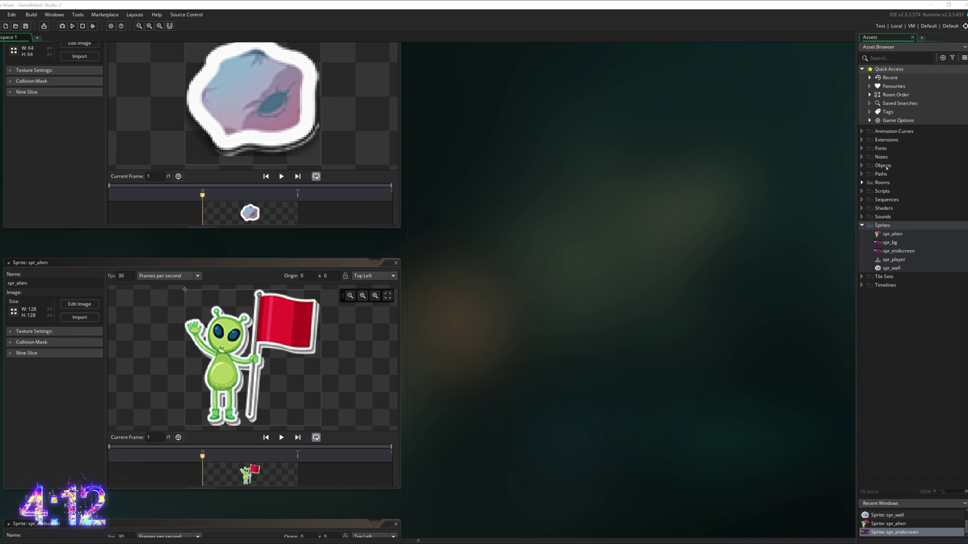
- Create an object named obj_player and assign it the spr_player sprite
scroll(201, 252, right, 5)
right_click(887, 166)
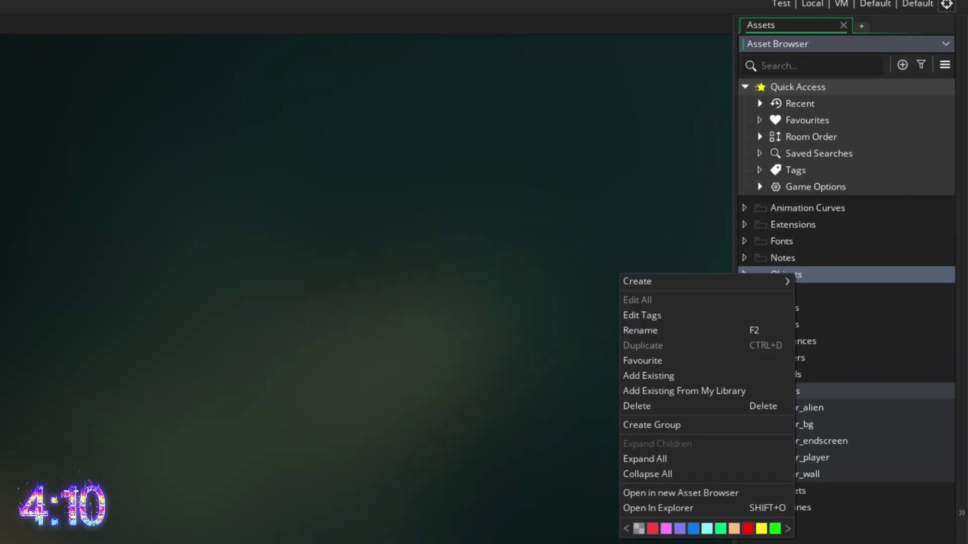
mouse_move(837, 169)
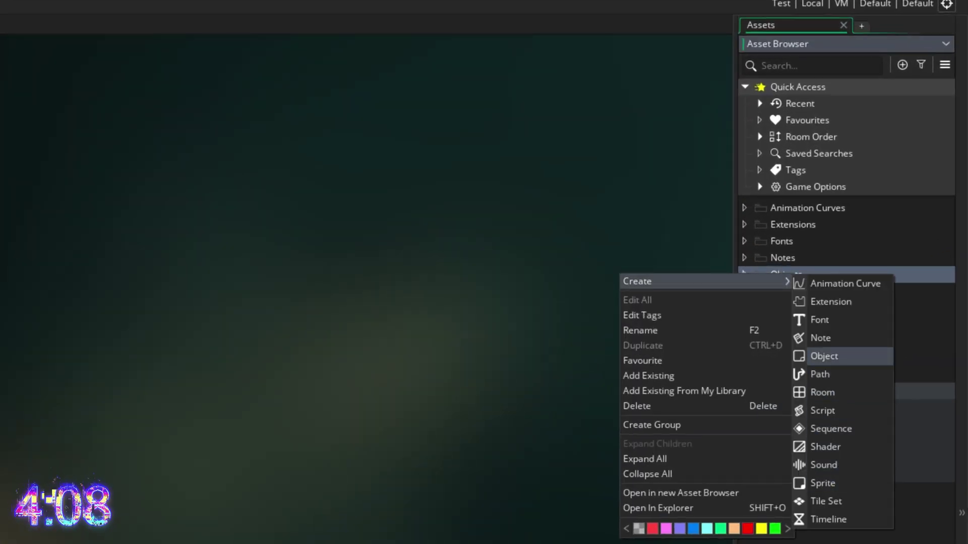
click(824, 355)
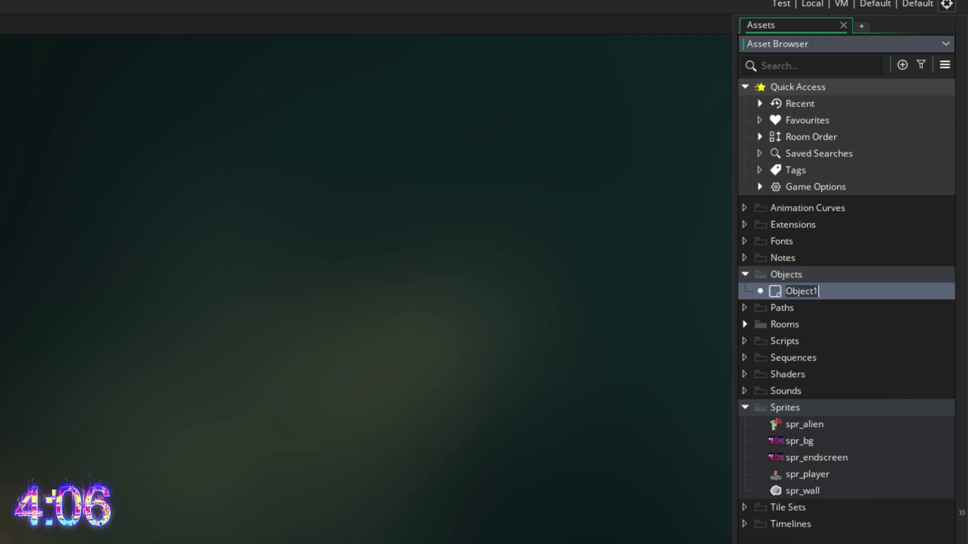
text(obj_pla)
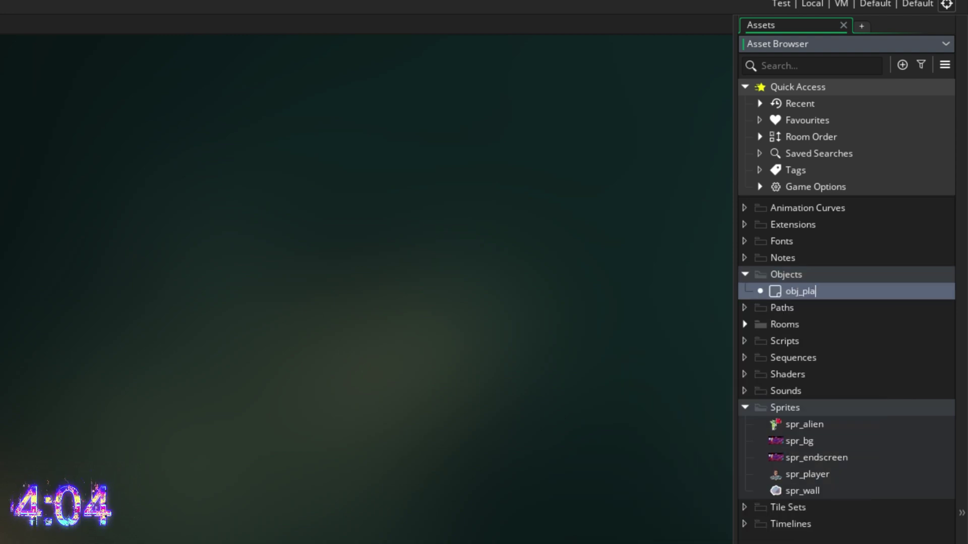
text(yer)
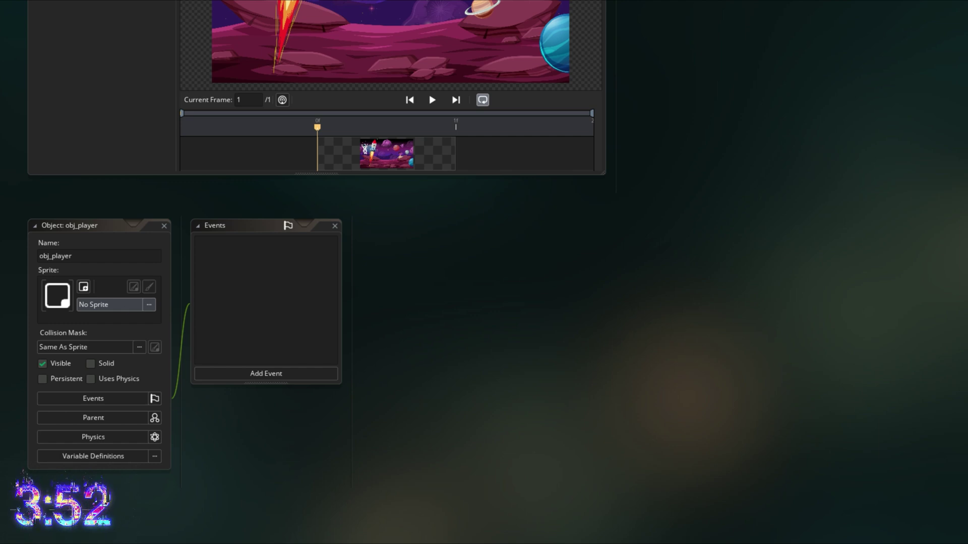
click(109, 304)
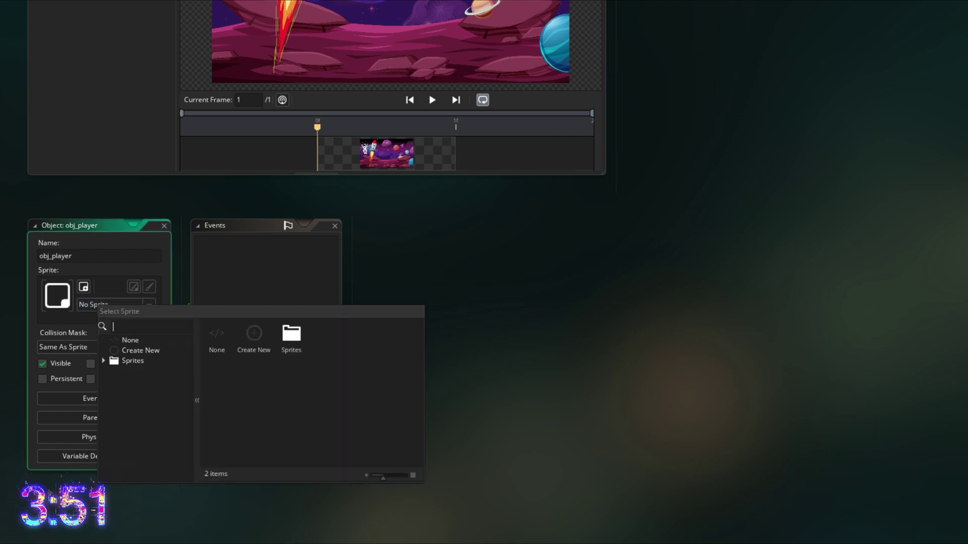
click(110, 360)
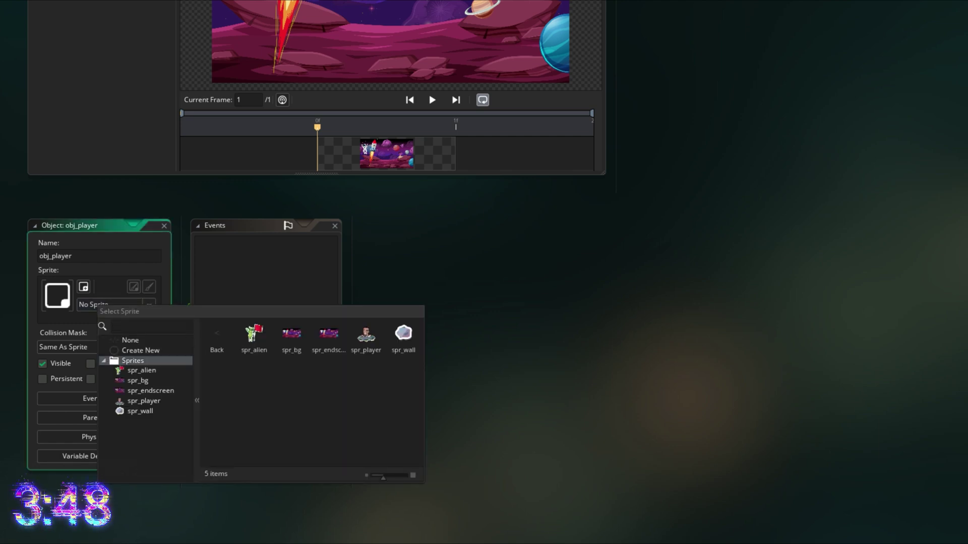
click(144, 400)
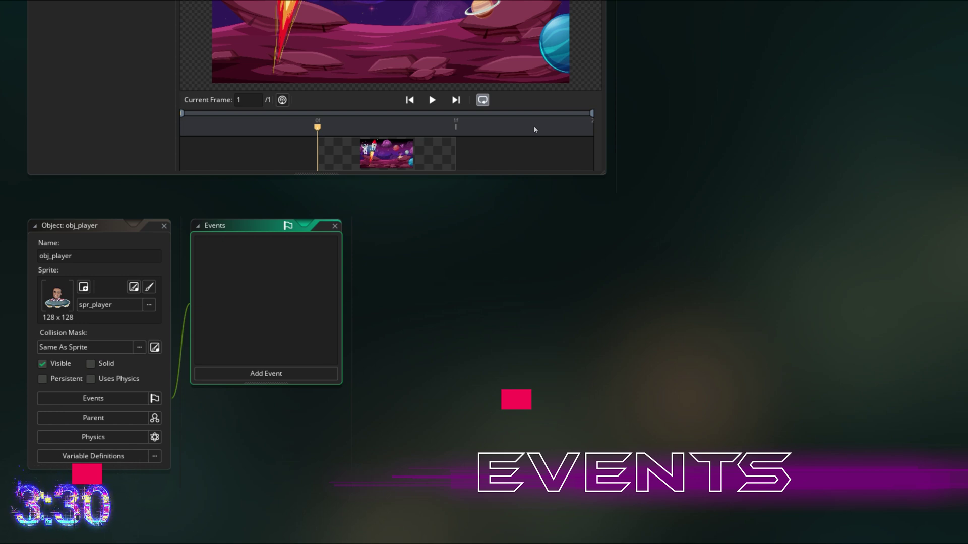
- Add a Key Press - Up event to obj_player with Set Direction Fixed pointing up
click(308, 374)
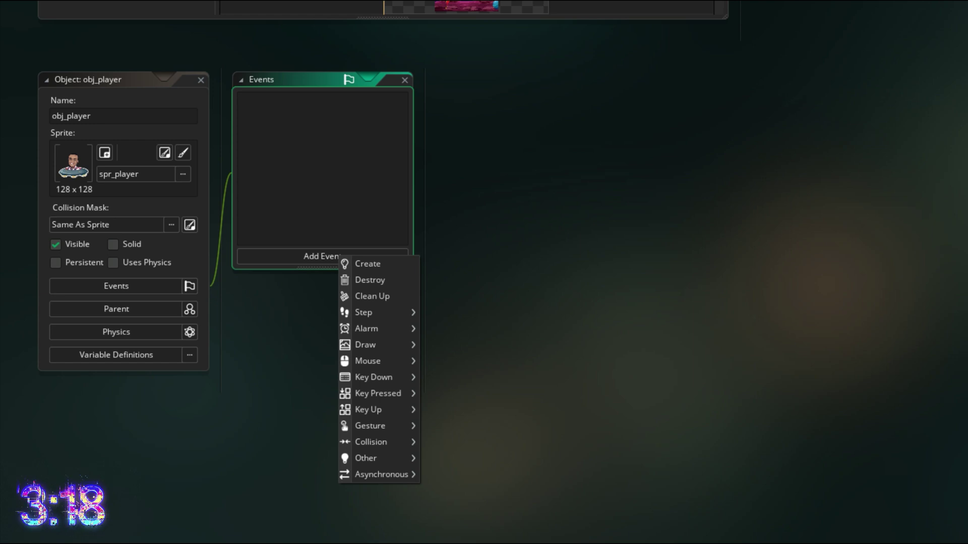
mouse_move(378, 393)
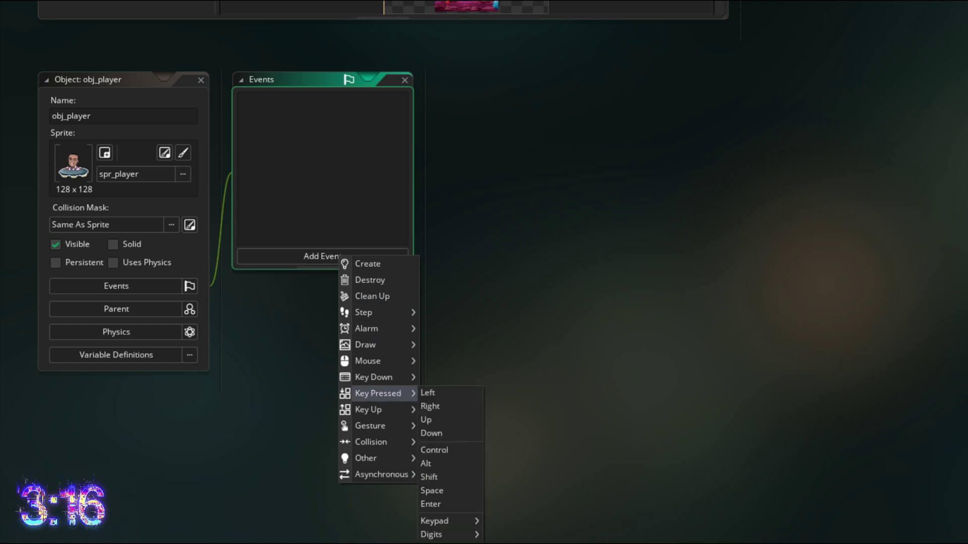
click(433, 420)
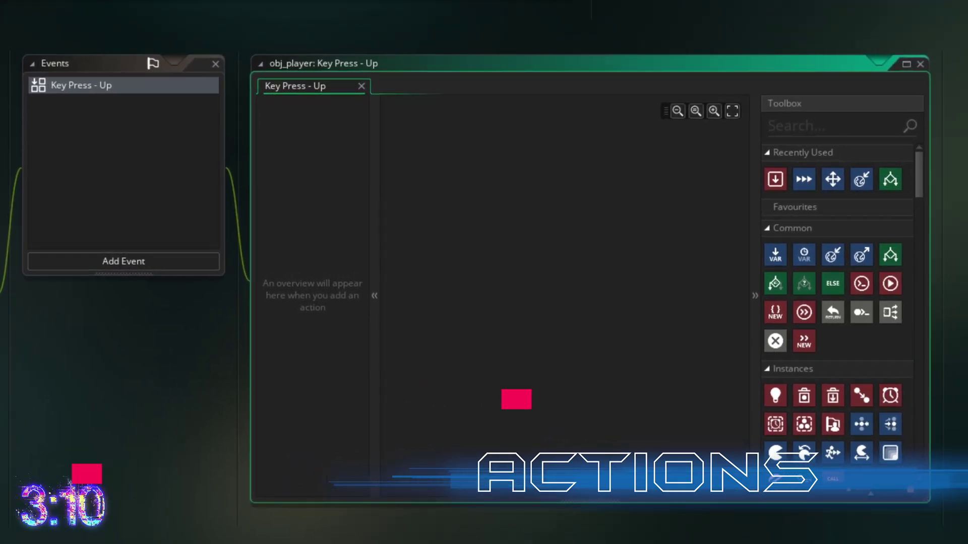
click(802, 129)
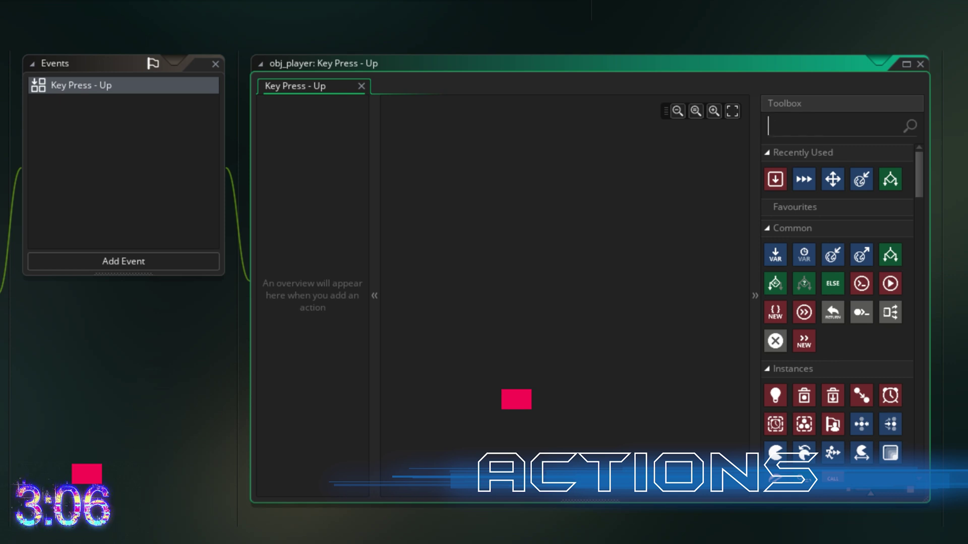
text(set d)
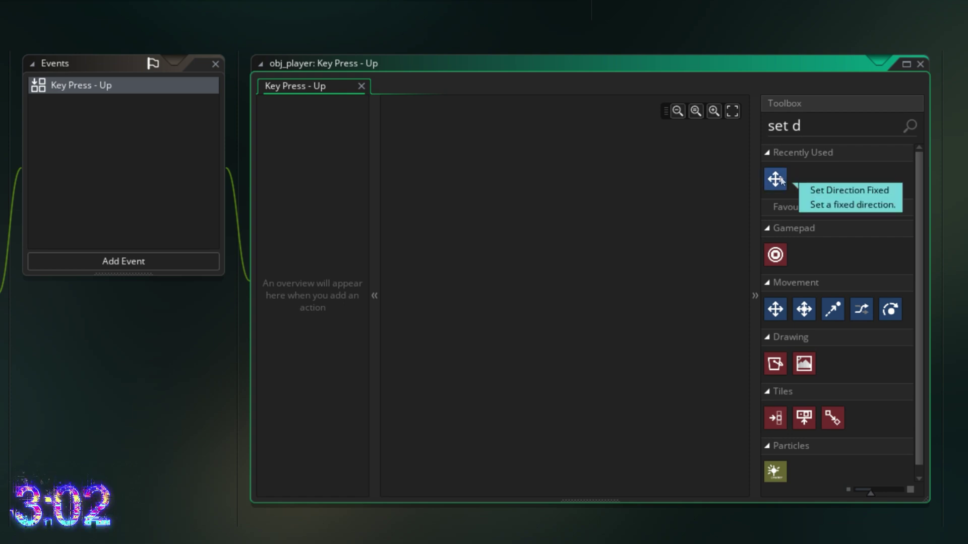
key(Return)
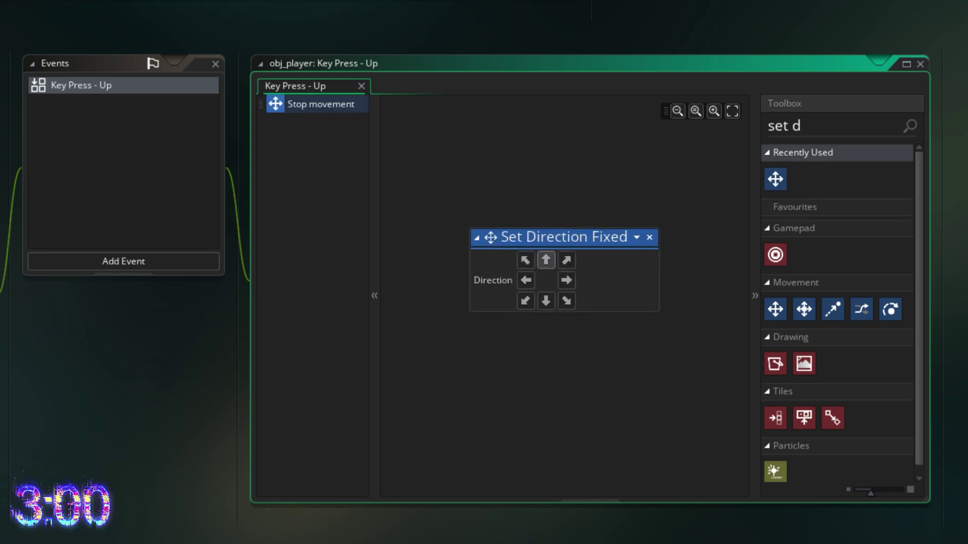
click(545, 260)
- Add a Set Speed action of 4 to the Up event
key(ctrl+a)
text(speed)
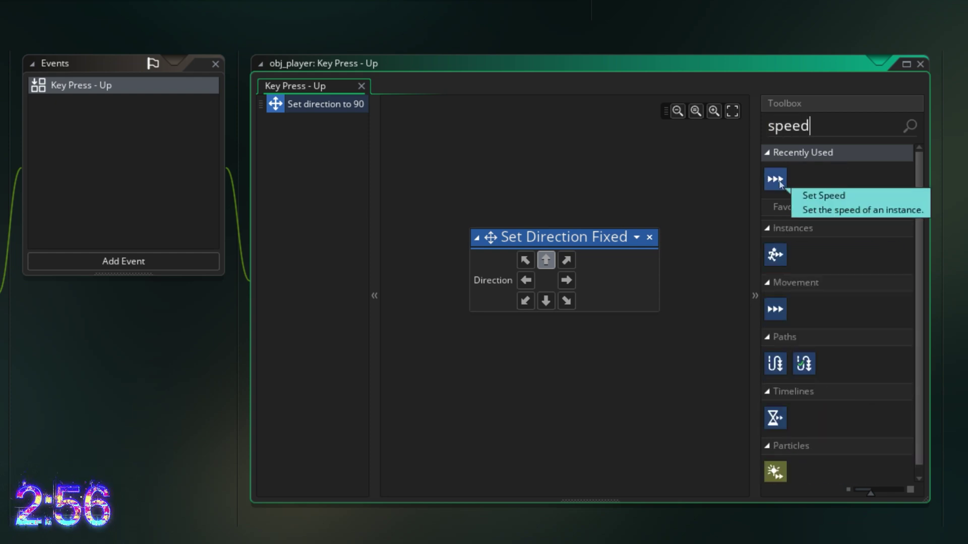
drag(774, 179, 605, 325)
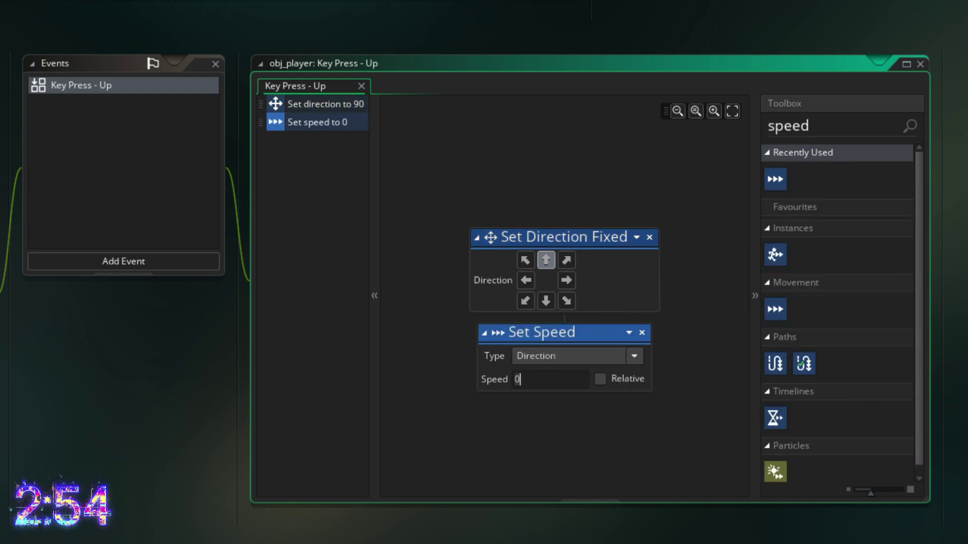
key(BackSpace)
text(4)
click(528, 432)
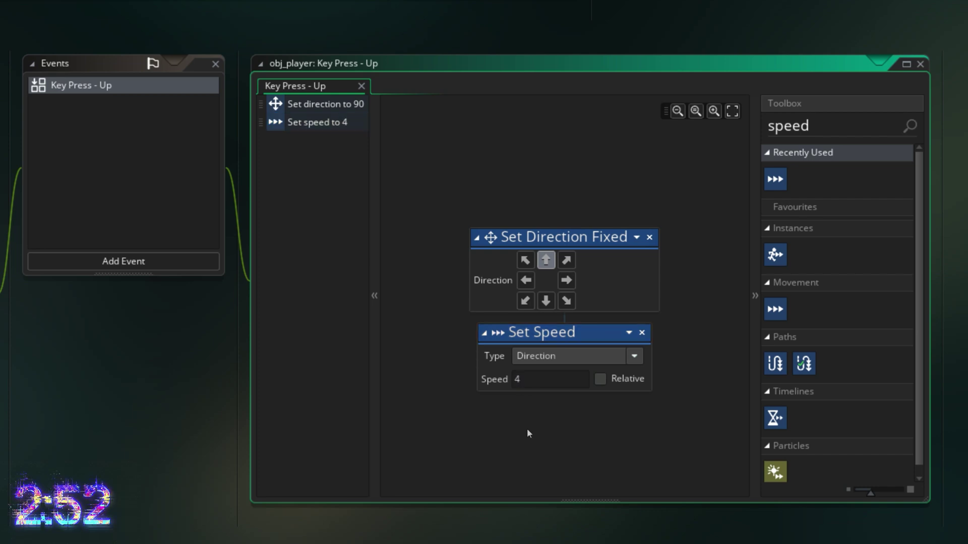
click(134, 261)
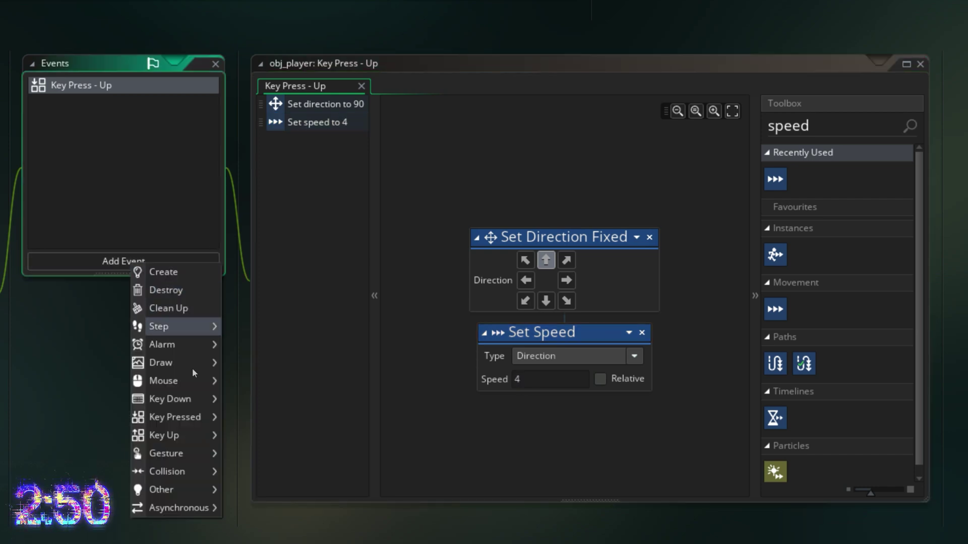
- Add a Key Press - Down event with direction down and Set Speed 4
mouse_move(202, 417)
click(234, 462)
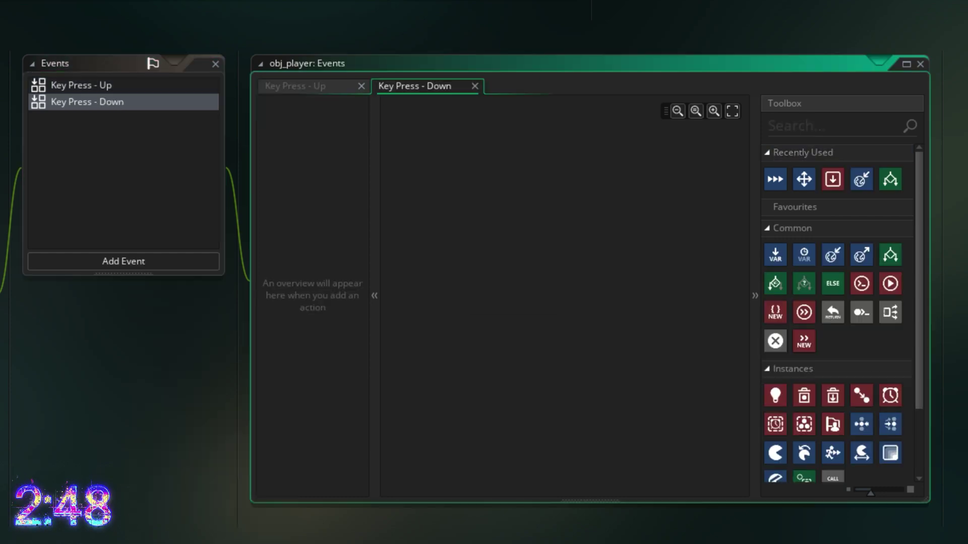
drag(801, 186, 511, 237)
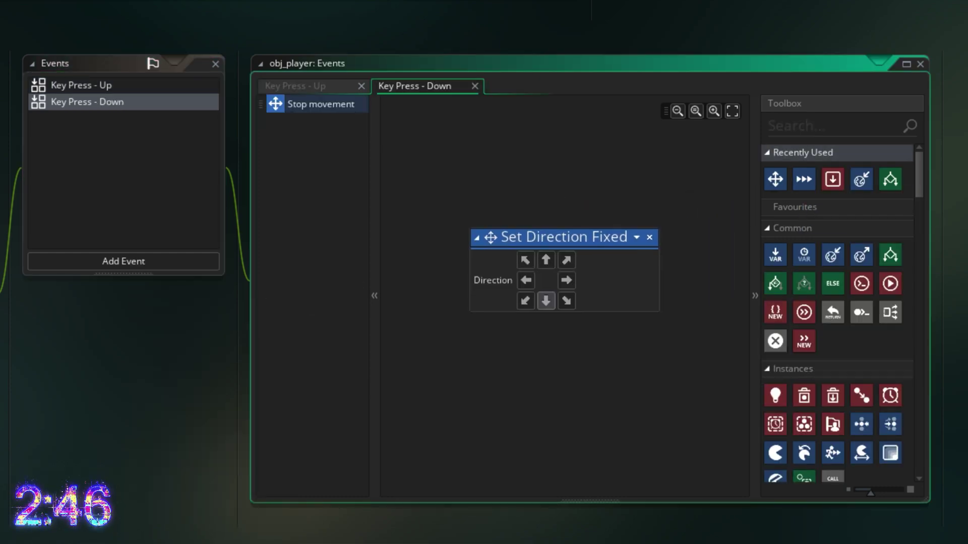
click(546, 301)
drag(804, 179, 544, 335)
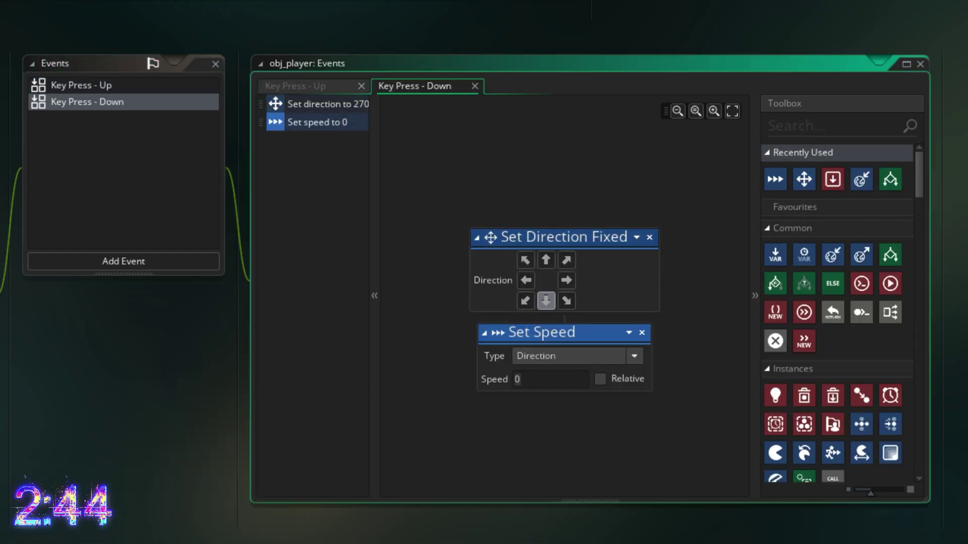
double_click(550, 379)
text(4)
click(367, 282)
- Add a Key Press - Left event with direction left and Set Speed 4
click(123, 261)
click(242, 412)
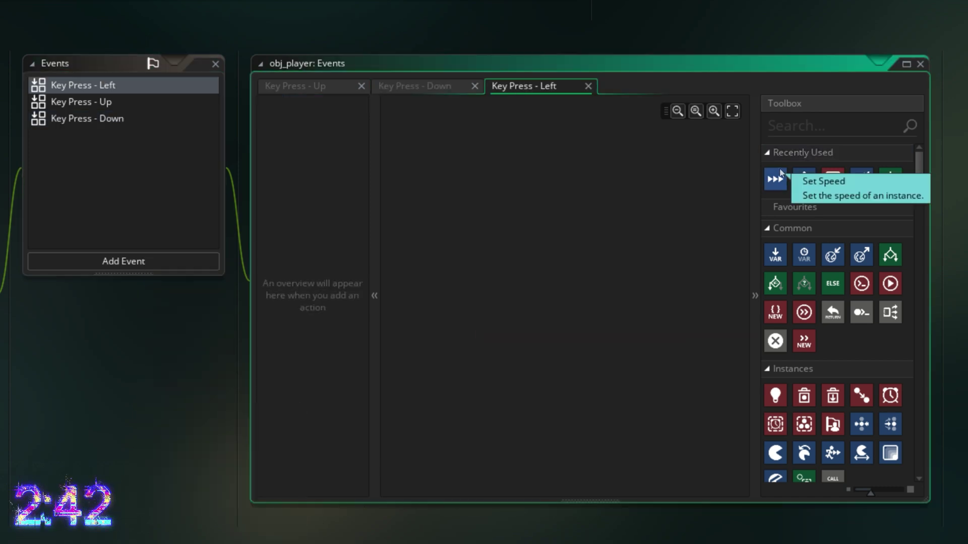
click(526, 281)
drag(804, 179, 545, 332)
double_click(549, 379)
text(4)
- Add a Key Press - Right event with direction right and Set Speed 4
click(123, 261)
click(266, 425)
click(566, 280)
drag(804, 179, 545, 332)
double_click(549, 379)
text(4)
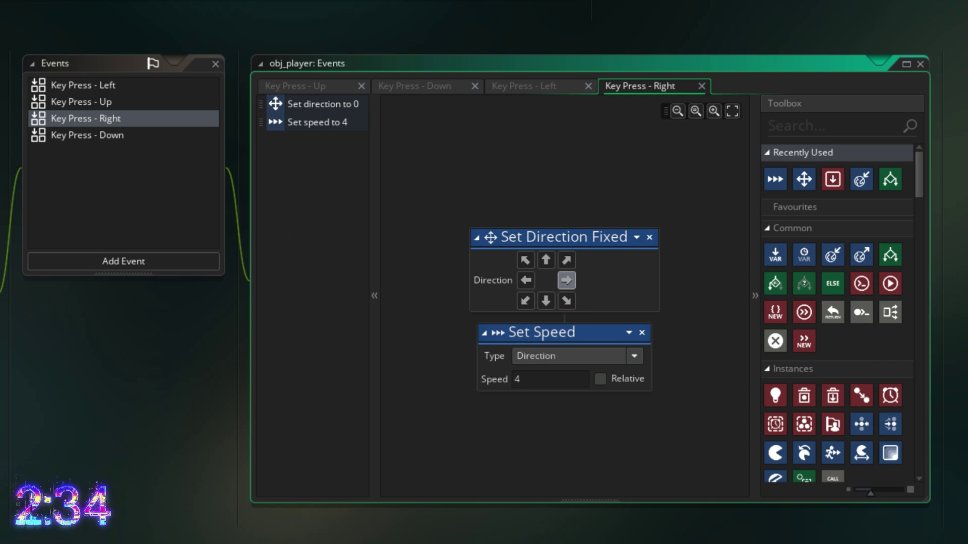
- Add a Key Up - Any event with a Set Speed 0 action
click(123, 263)
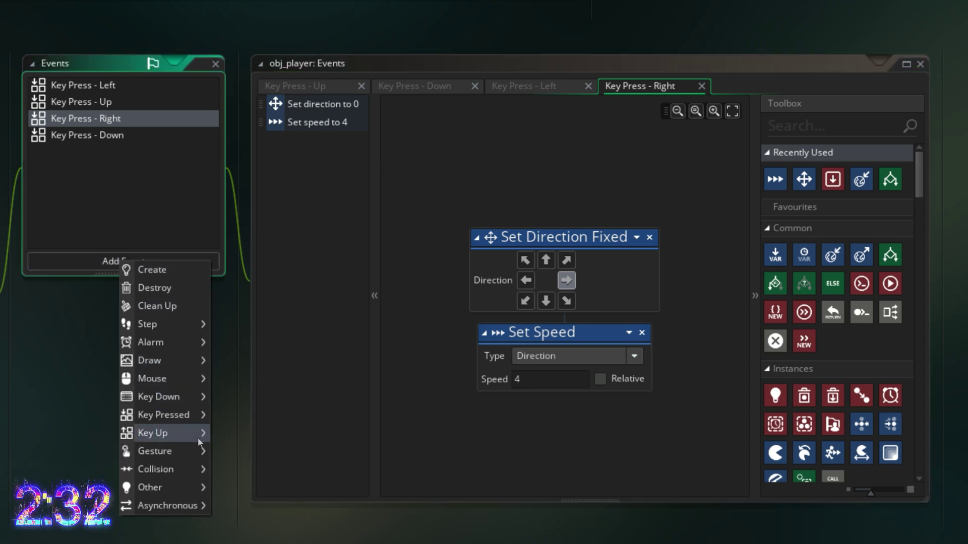
mouse_move(199, 441)
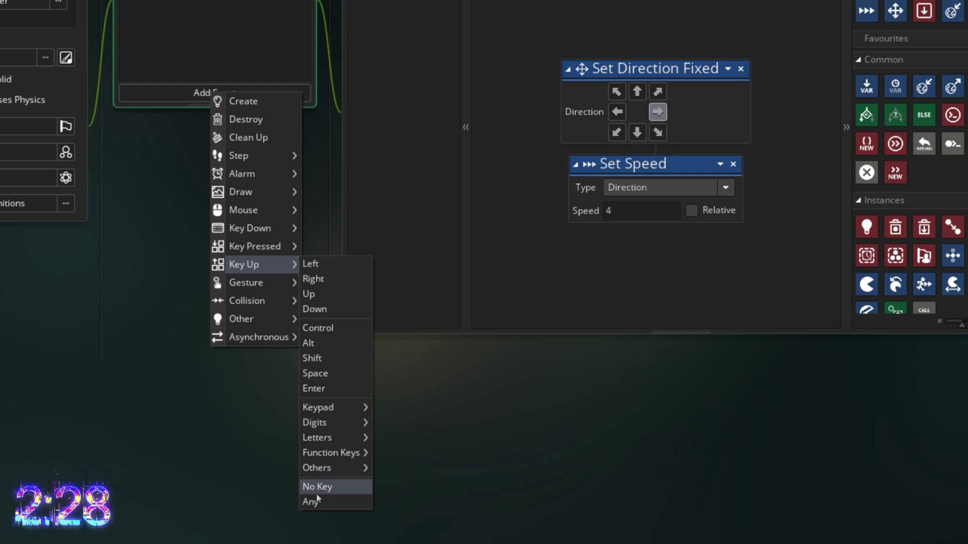
click(315, 502)
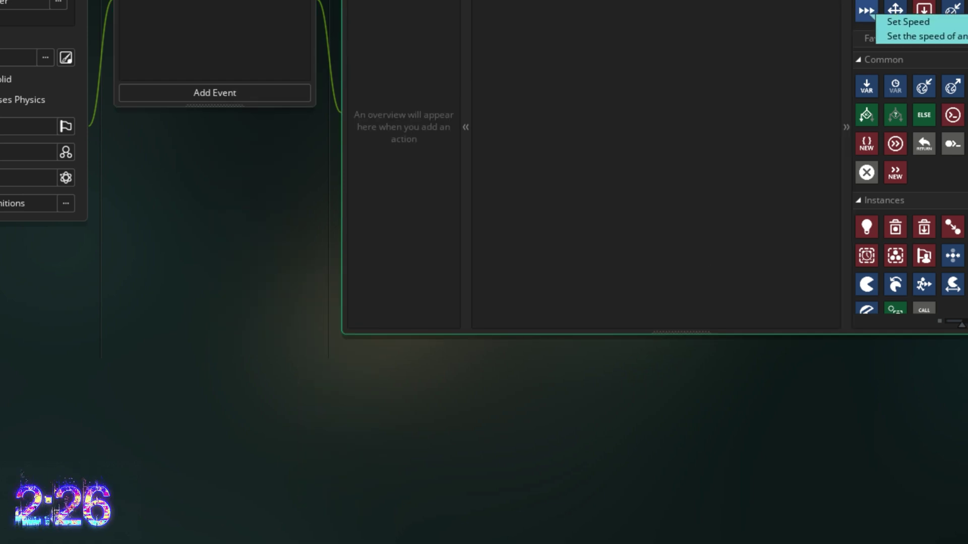
drag(867, 11, 647, 118)
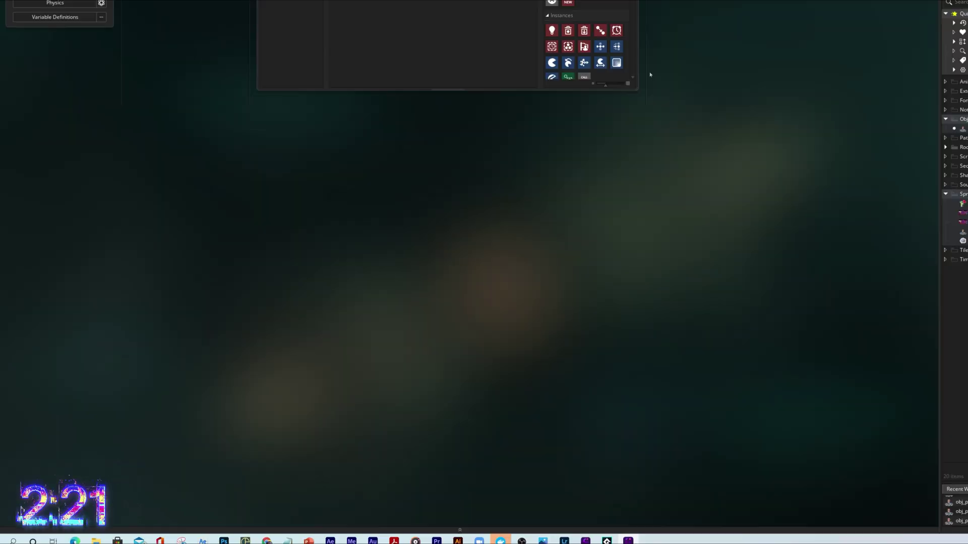
- Rename the object Obj_wall, give it spr_wall, make it Solid, and create another object
key(alt+o)
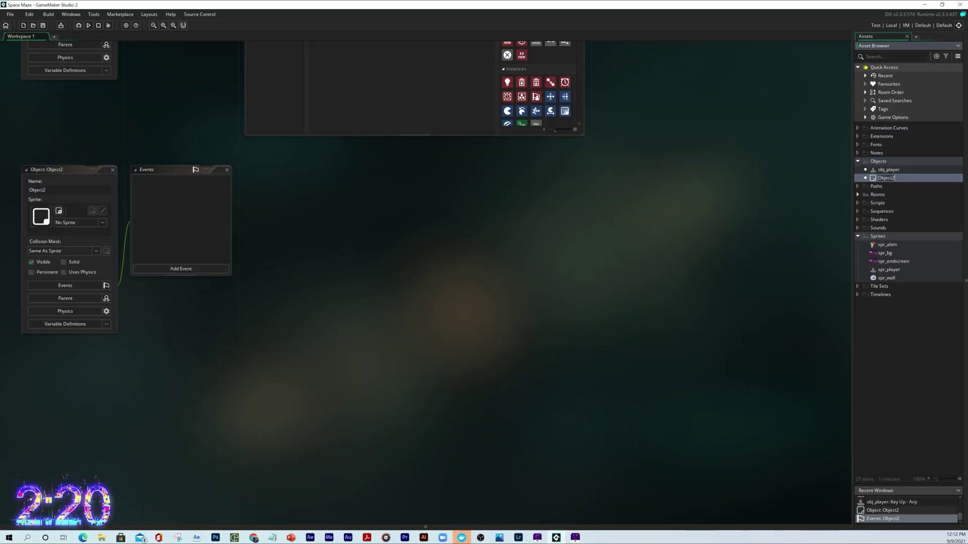
text(Obj_wall)
key(Return)
drag(886, 278, 75, 222)
click(64, 262)
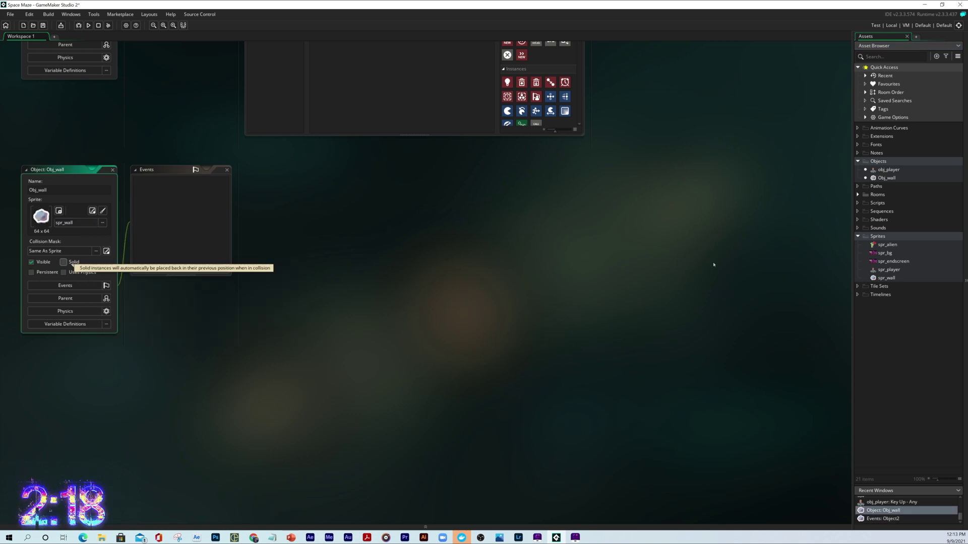
right_click(878, 162)
click(922, 204)
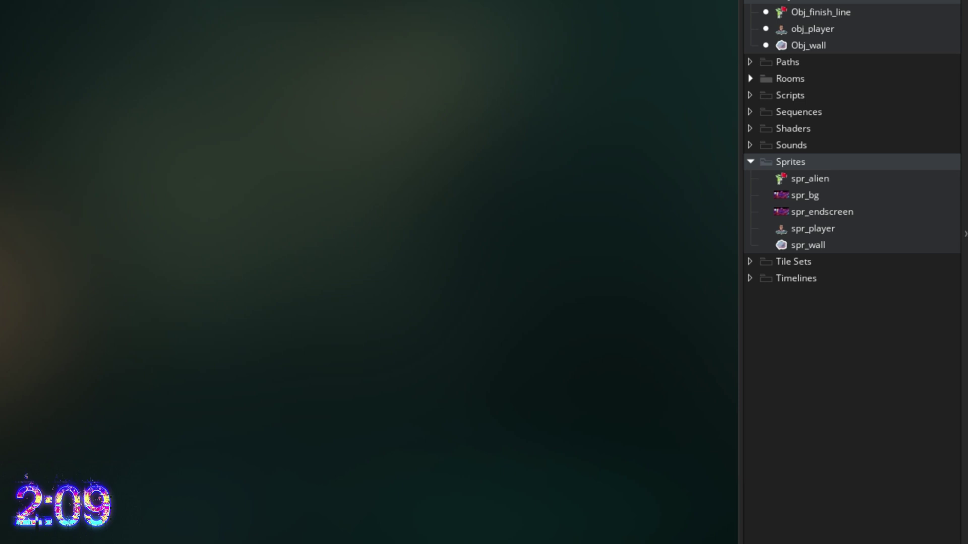
- Expand the Rooms folder and rename Room1 to rm_main
double_click(807, 78)
right_click(810, 80)
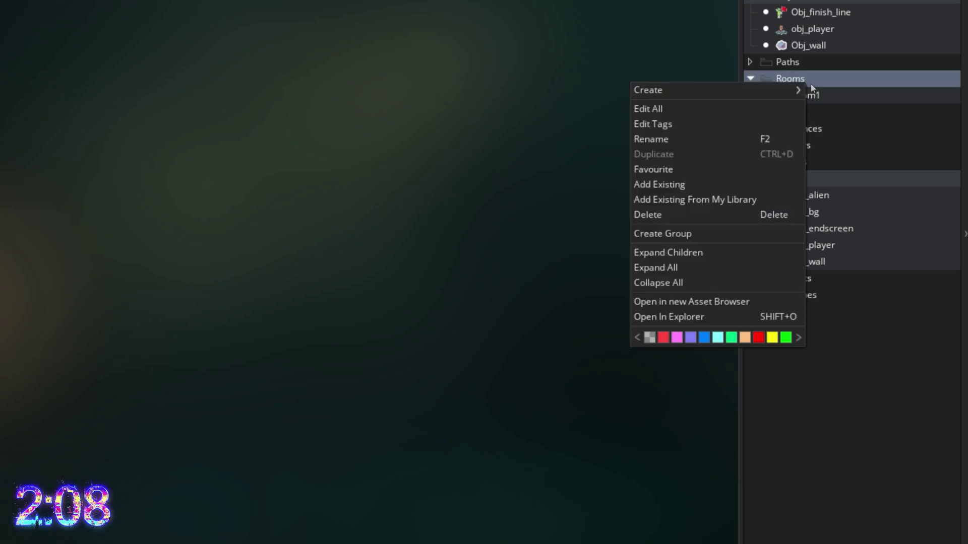
mouse_move(799, 90)
click(876, 71)
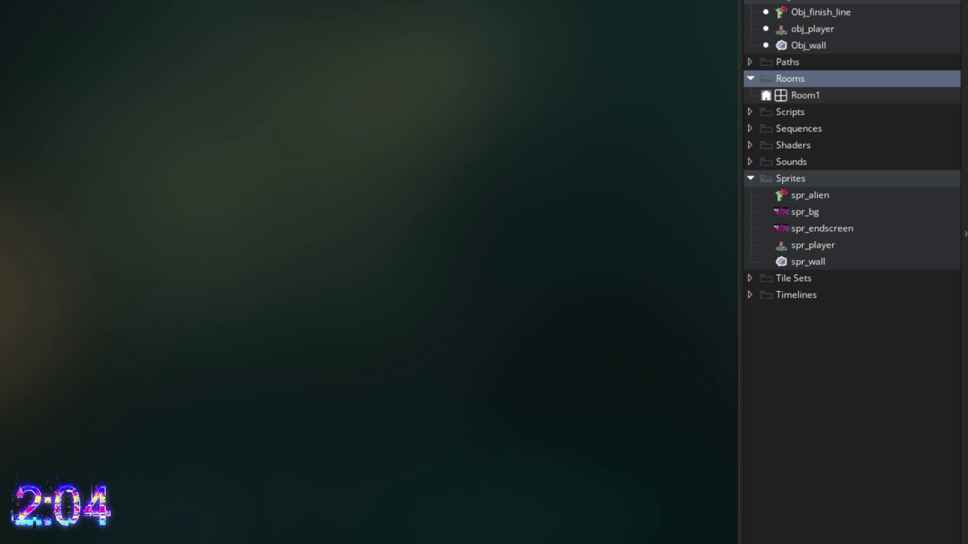
click(818, 96)
right_click(818, 95)
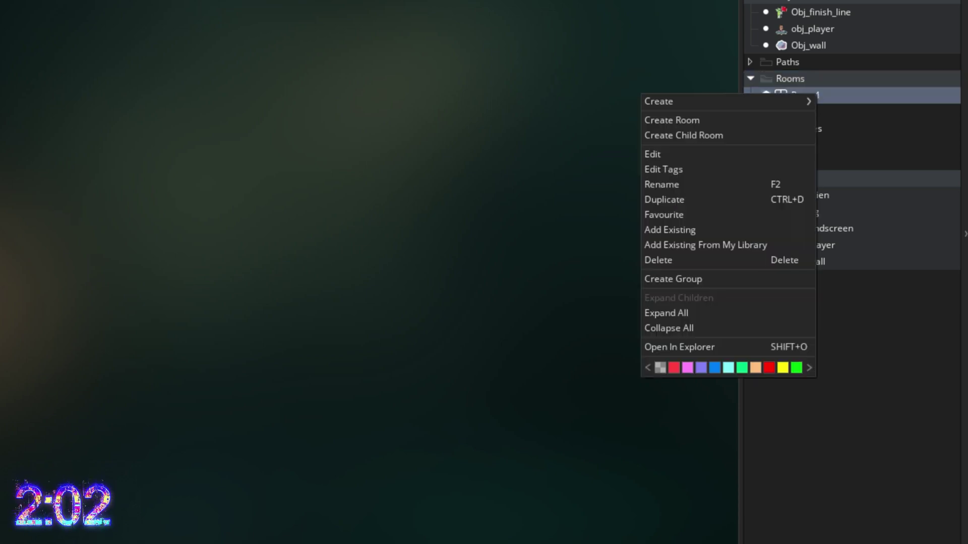
click(662, 184)
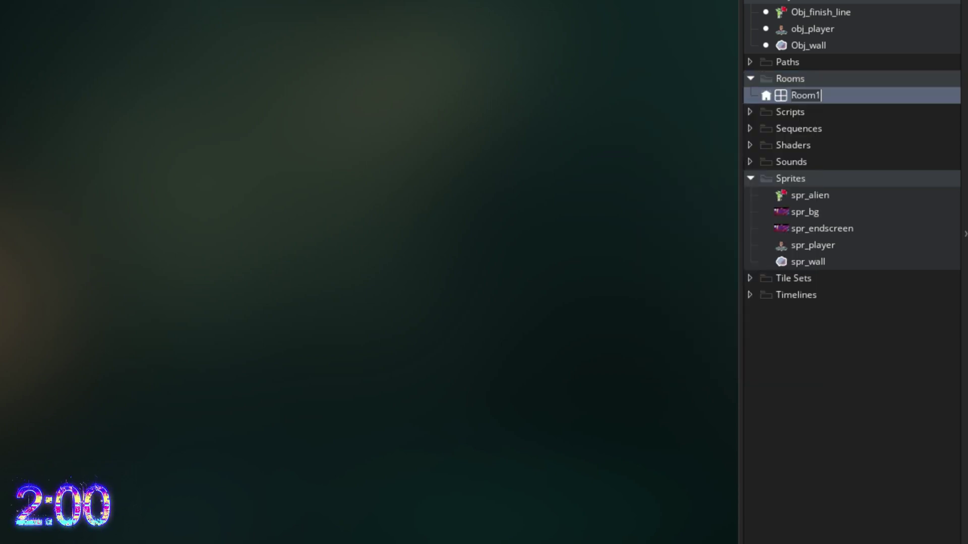
text(rm_main)
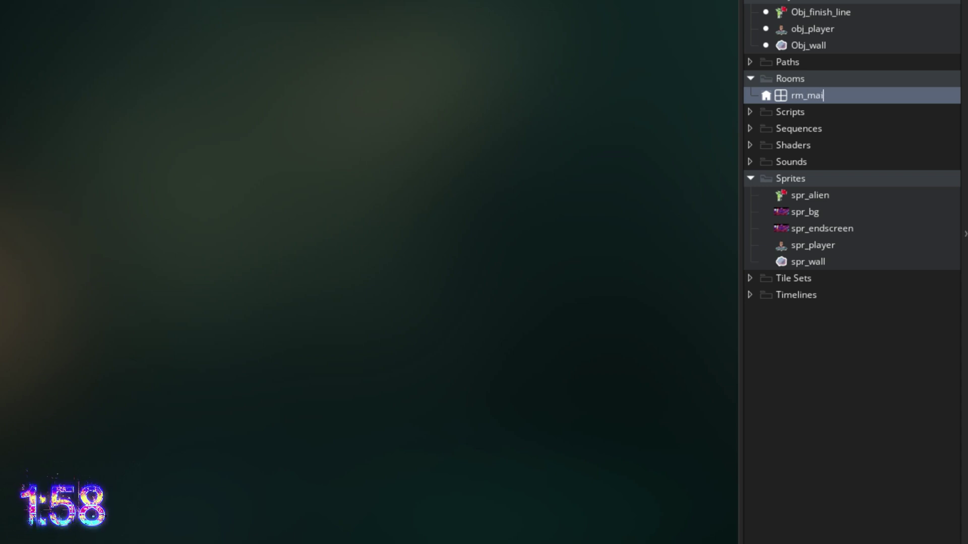
key(Return)
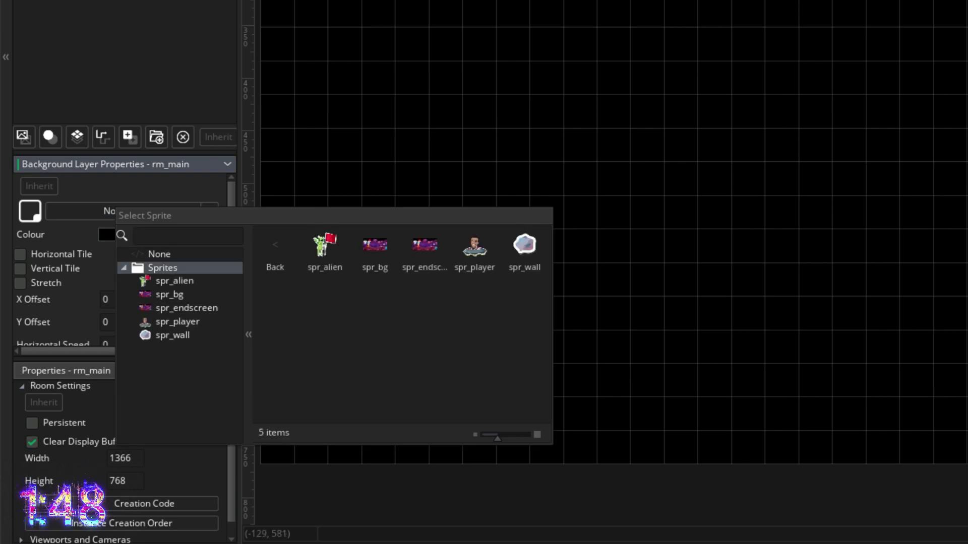
- Set rm_main's background layer sprite to spr_bg with Stretch enabled
double_click(169, 294)
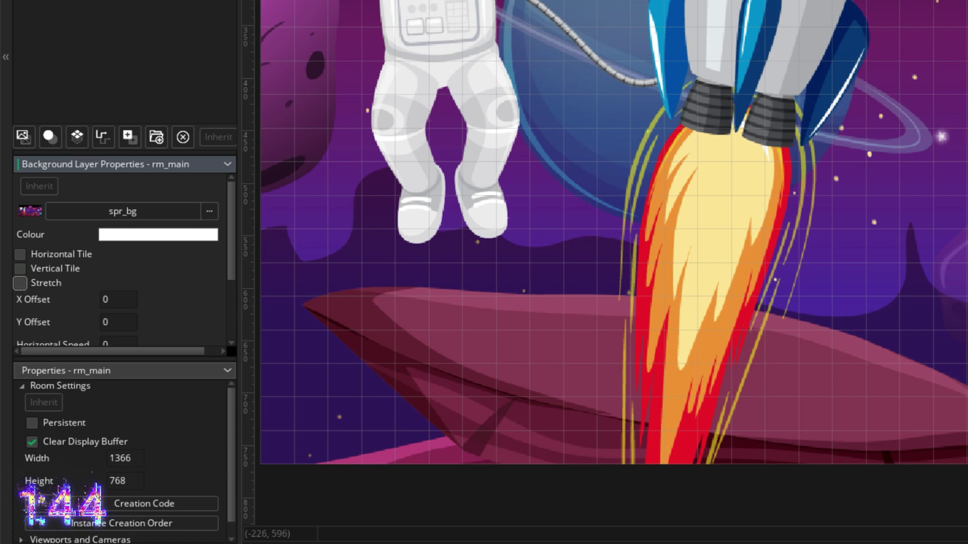
click(21, 282)
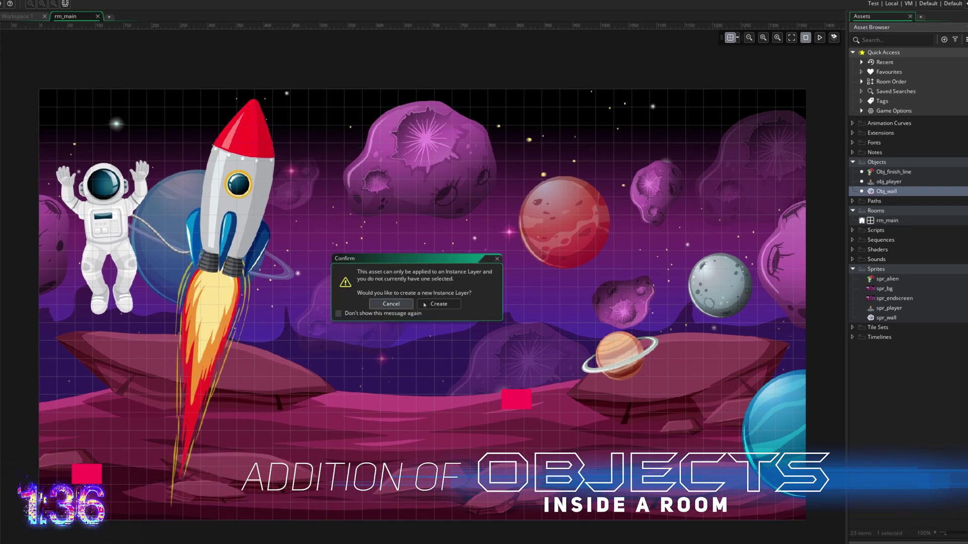
- Create an instance layer and paint Obj_wall instances along the room's outer border
click(439, 304)
drag(417, 542, 164, 502)
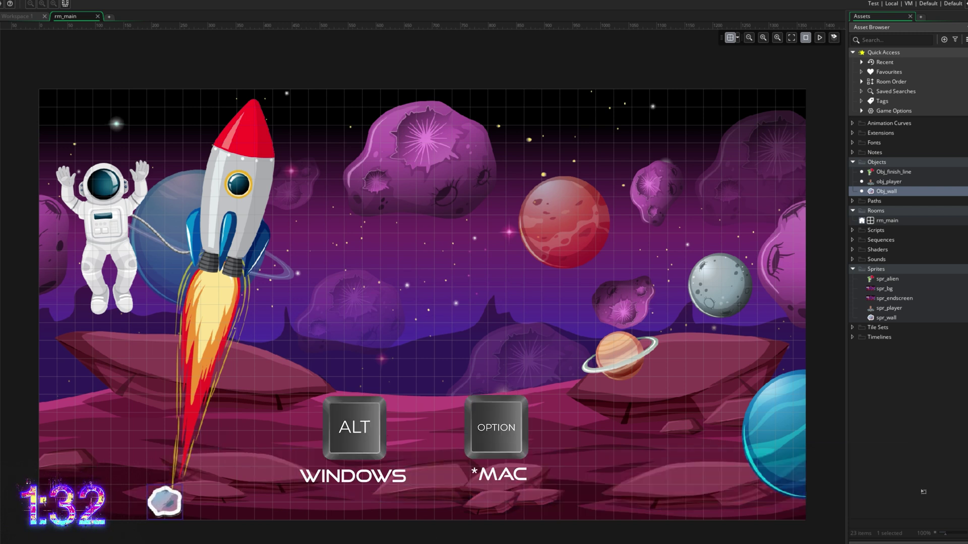
key(alt)
mouse_move(166, 502)
alt+mouse_down()
mouse_move(160, 461)
mouse_move(147, 466)
alt+mouse_up()
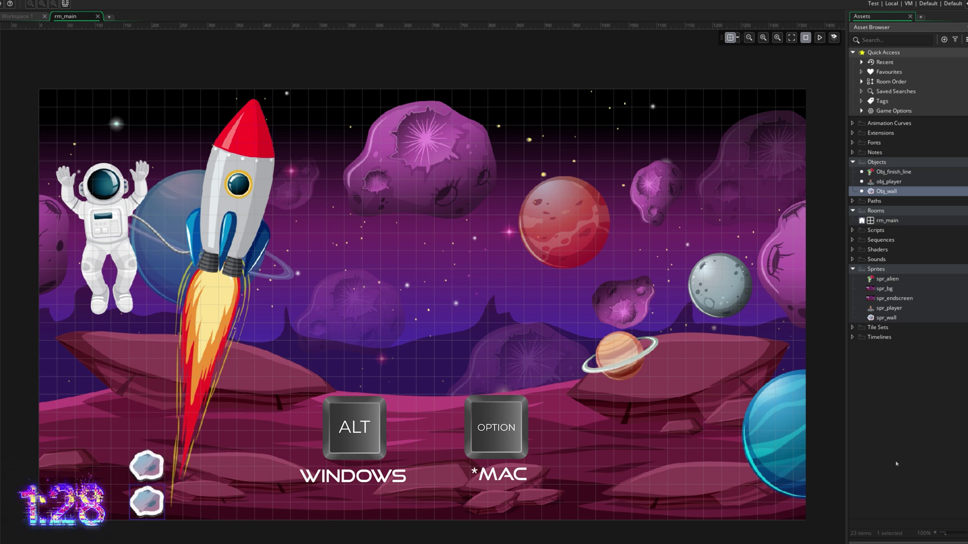
mouse_move(144, 456)
alt+mouse_down()
mouse_move(146, 143)
mouse_move(165, 124)
alt+mouse_up()
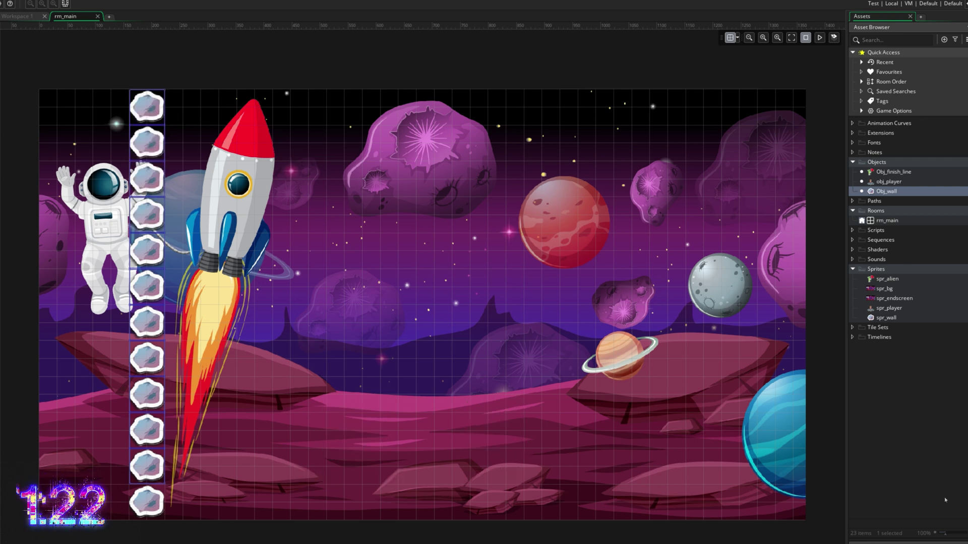
mouse_move(770, 506)
alt+mouse_down()
mouse_move(794, 519)
mouse_move(324, 106)
mouse_move(671, 394)
alt+mouse_up()
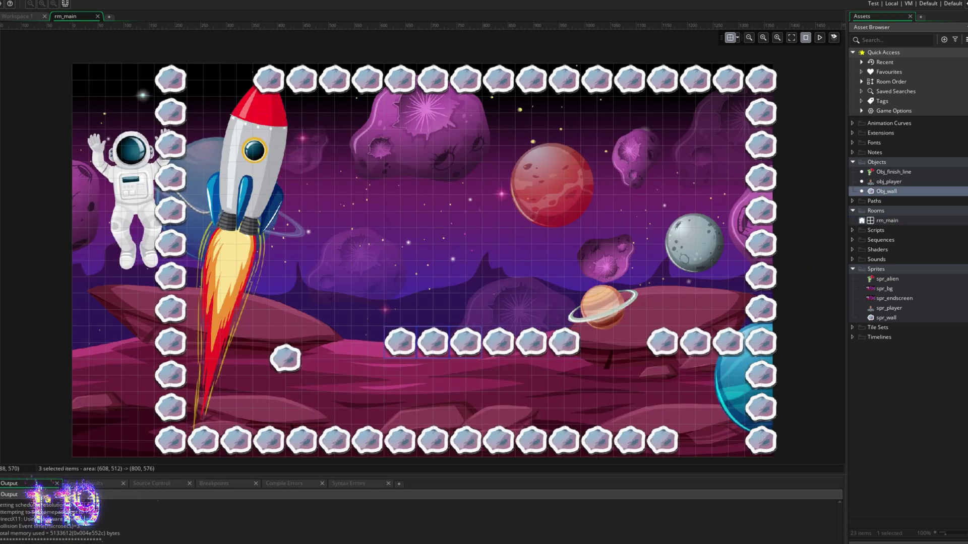
- Paint the interior maze walls as columns, rows and single blocks inside the border
alt+drag(268, 359, 268, 260)
alt+drag(203, 178, 334, 178)
alt+drag(303, 261, 466, 261)
mouse_move(564, 309)
alt+mouse_down()
mouse_move(564, 244)
mouse_move(662, 243)
alt+mouse_up()
alt+drag(499, 161, 662, 161)
alt+click(466, 244)
alt+drag(465, 161, 466, 227)
alt+click(383, 112)
alt+drag(383, 178, 384, 244)
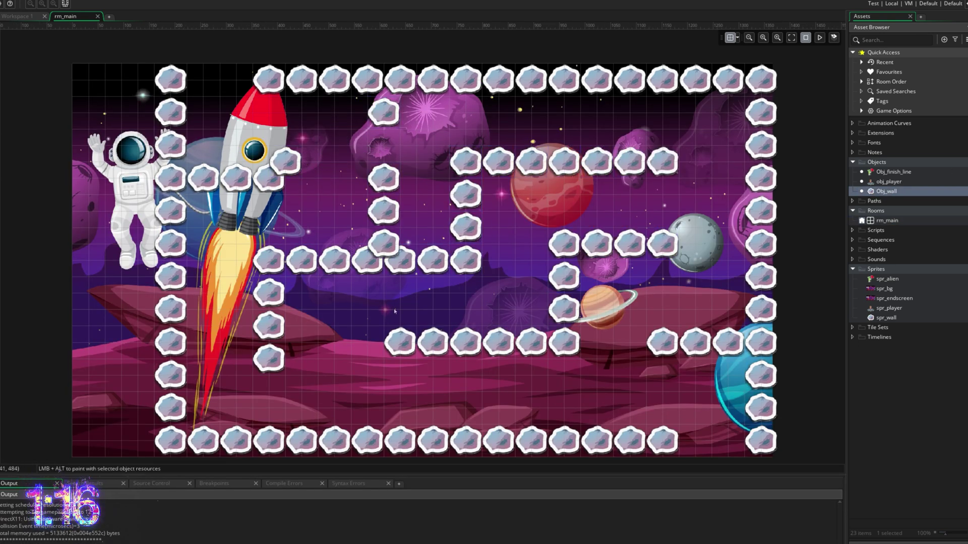
alt+drag(368, 342, 367, 407)
- Place a scaled-down Obj_finish_line alien near the top and obj_player at the lower right
click(893, 172)
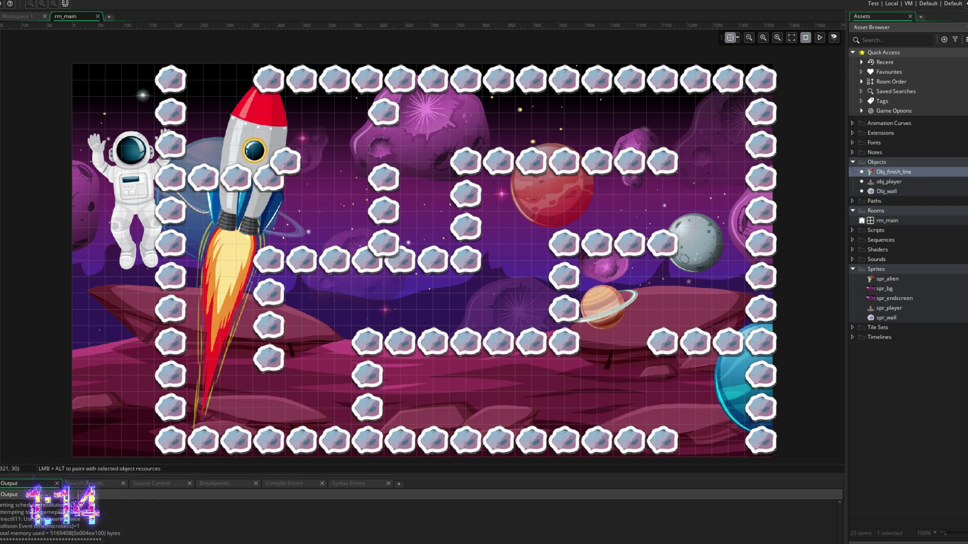
drag(894, 172, 219, 96)
click(251, 127)
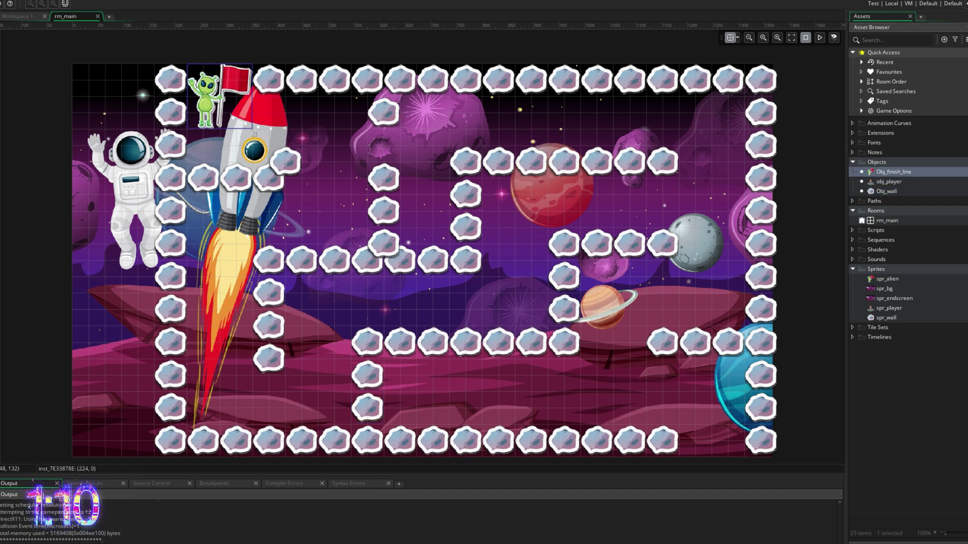
drag(255, 129, 234, 111)
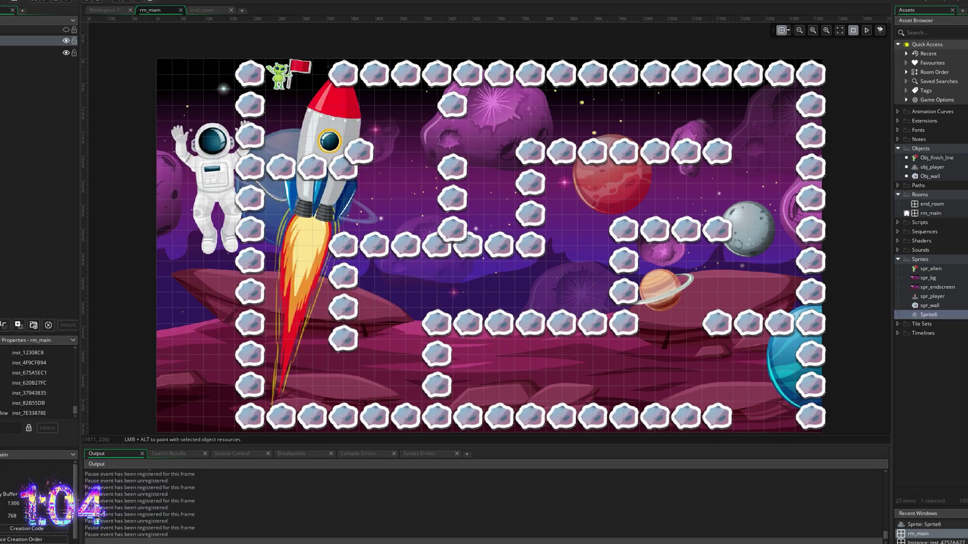
drag(877, 214, 717, 368)
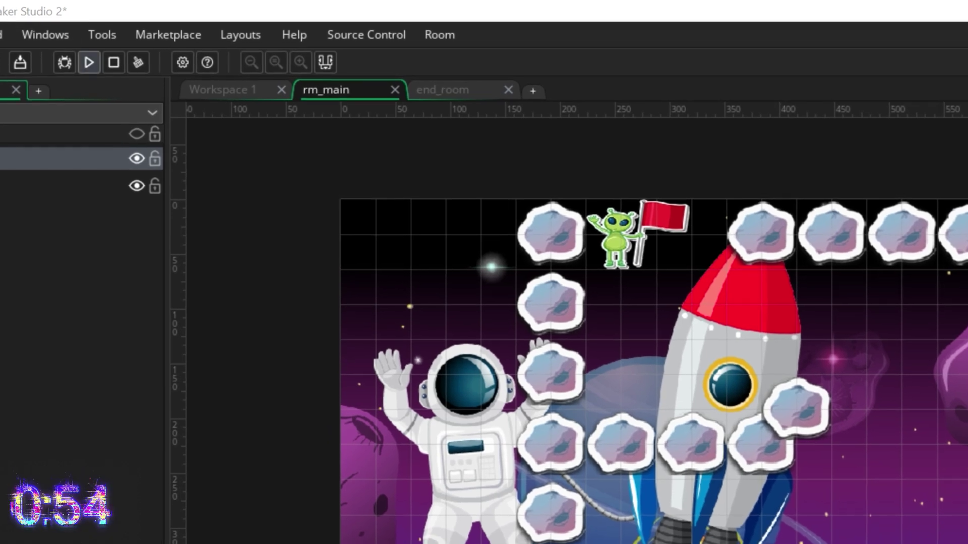
- Run the game and steer the UFO left, right, up and down through the maze walls
click(89, 62)
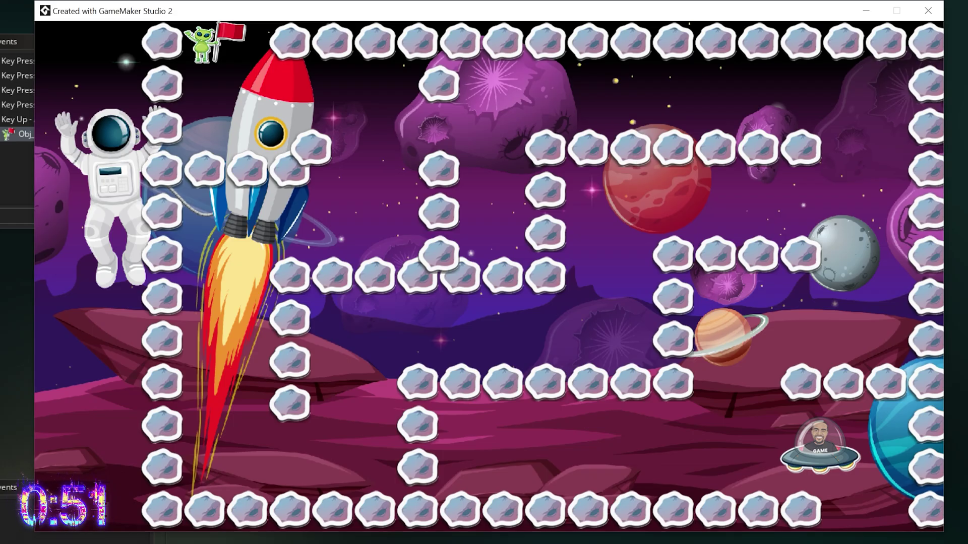
key(Left)
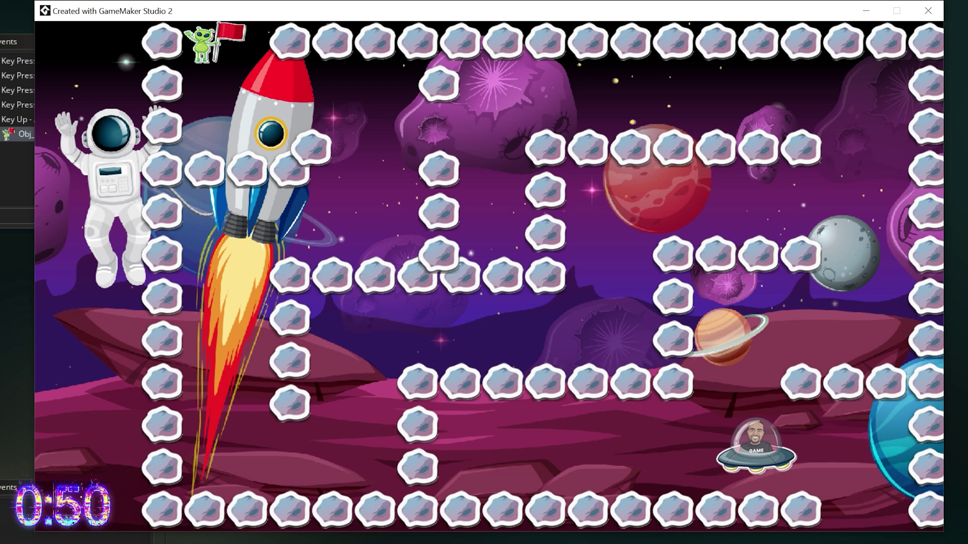
key(Right)
key(Down)
key(Up)
key(Up)
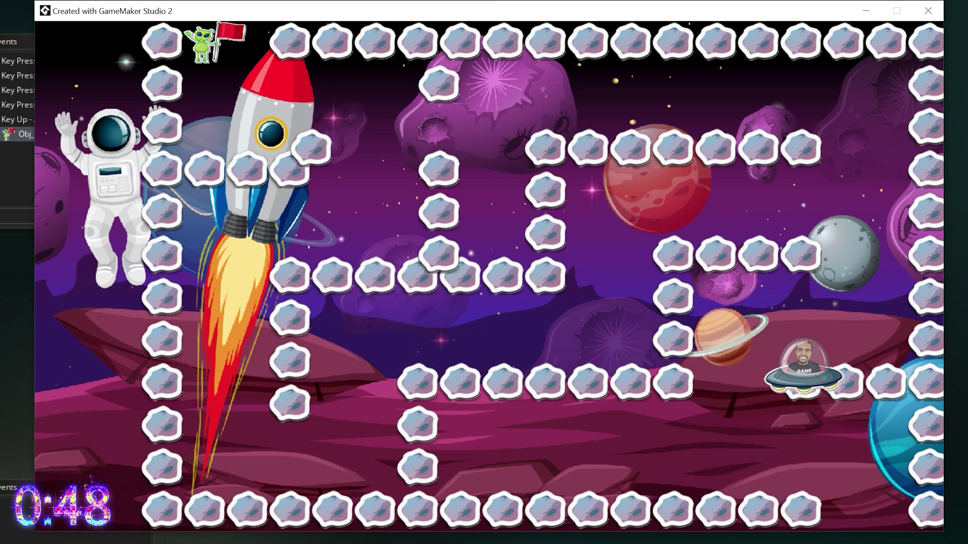
key(Left)
key(Left)
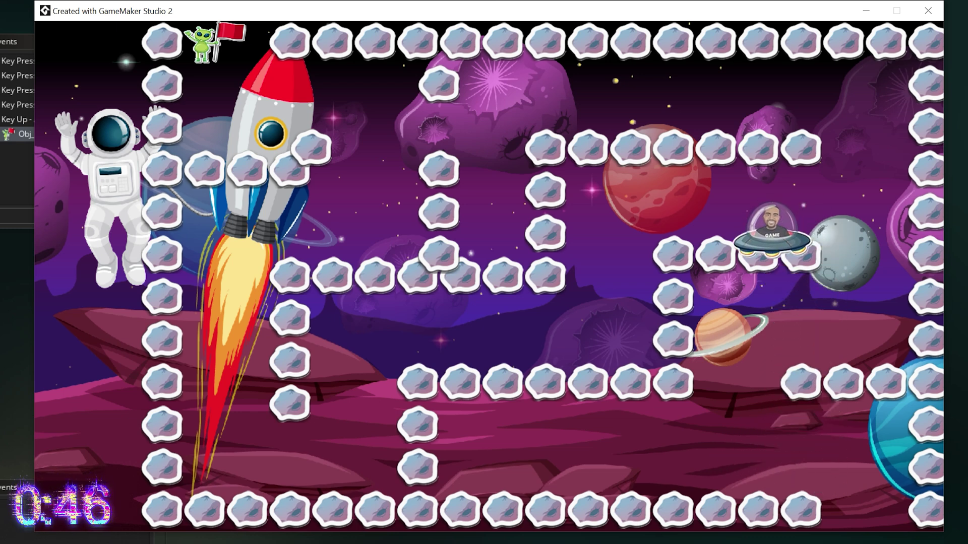
key(Down)
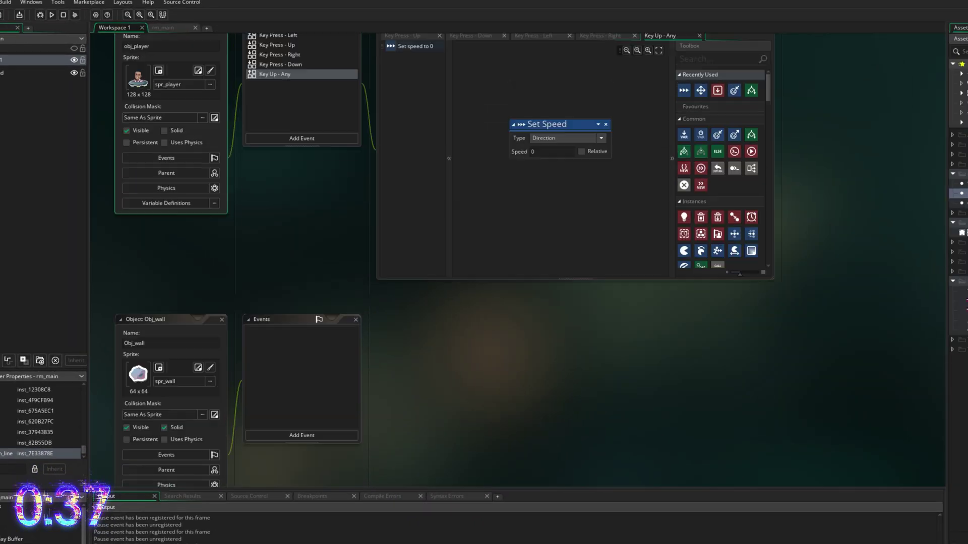
- Give obj_player an Obj_wall collision event with a Set Speed action of 0
scroll(635, 184, up, 3)
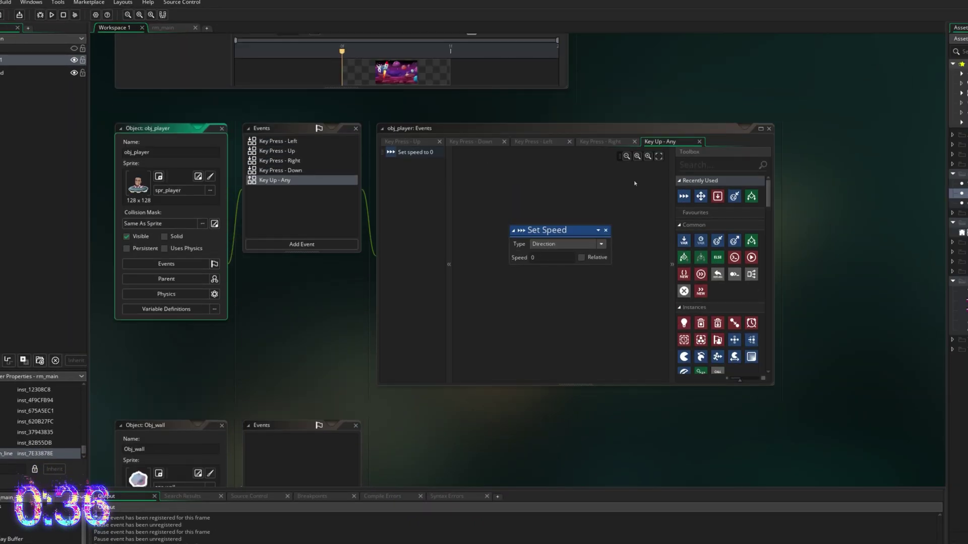
click(303, 244)
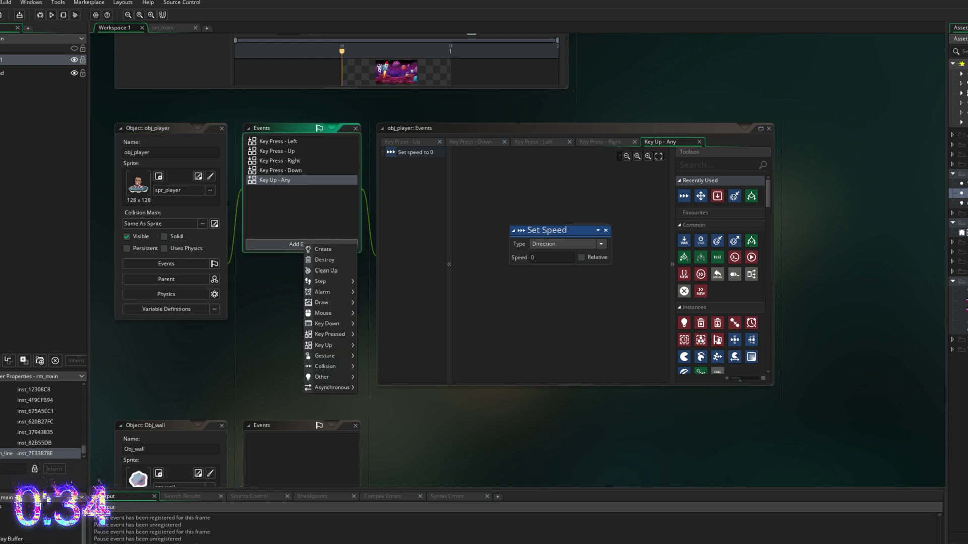
mouse_move(327, 366)
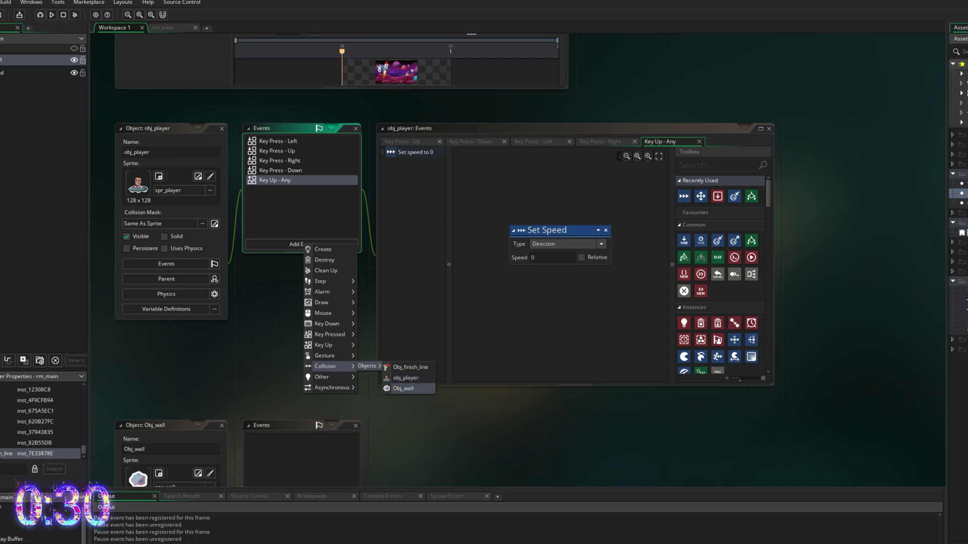
click(403, 389)
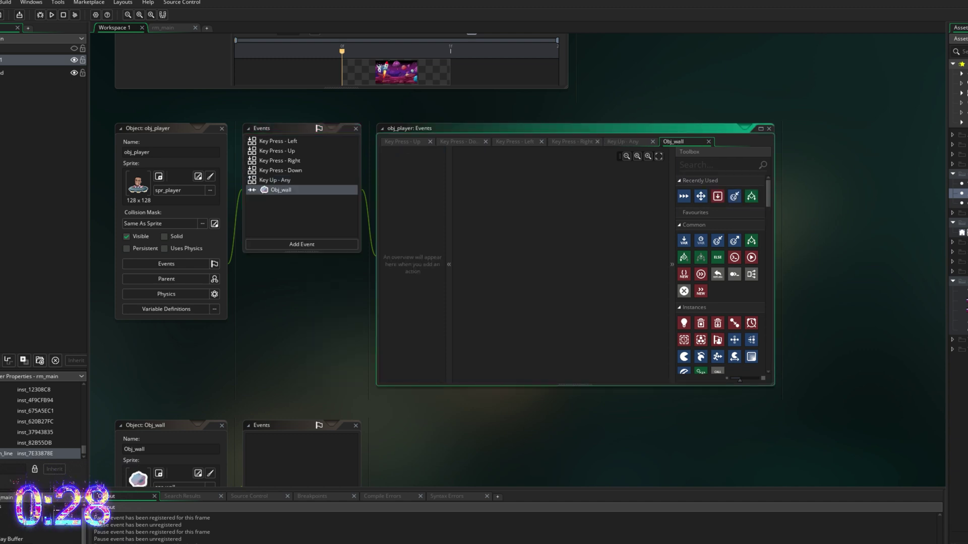
drag(684, 198, 555, 232)
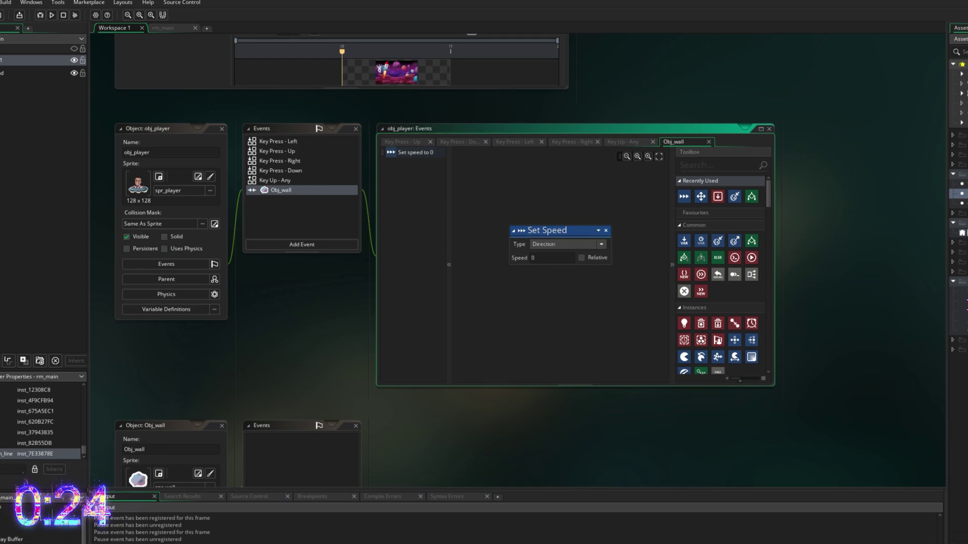
- Create a new room in the Rooms folder and name it end_room
right_click(923, 215)
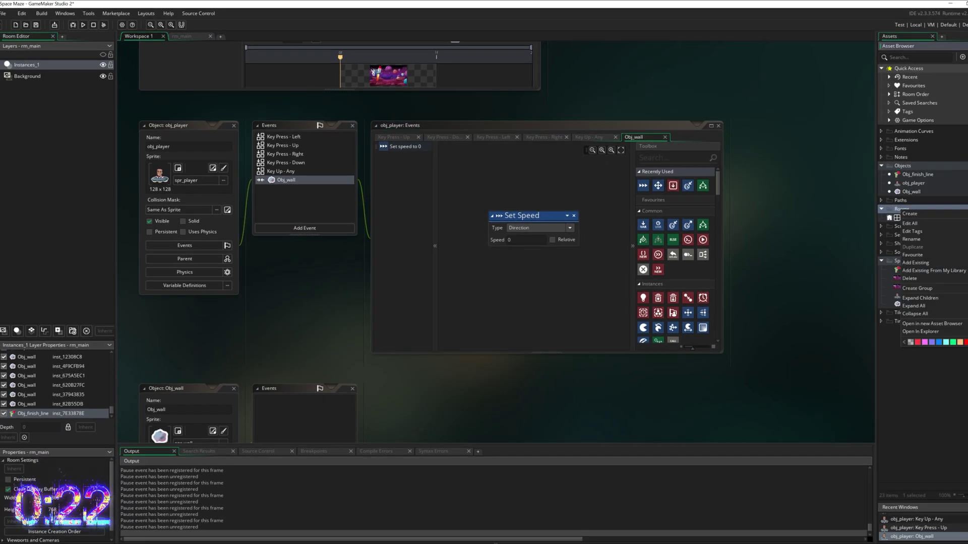
mouse_move(933, 219)
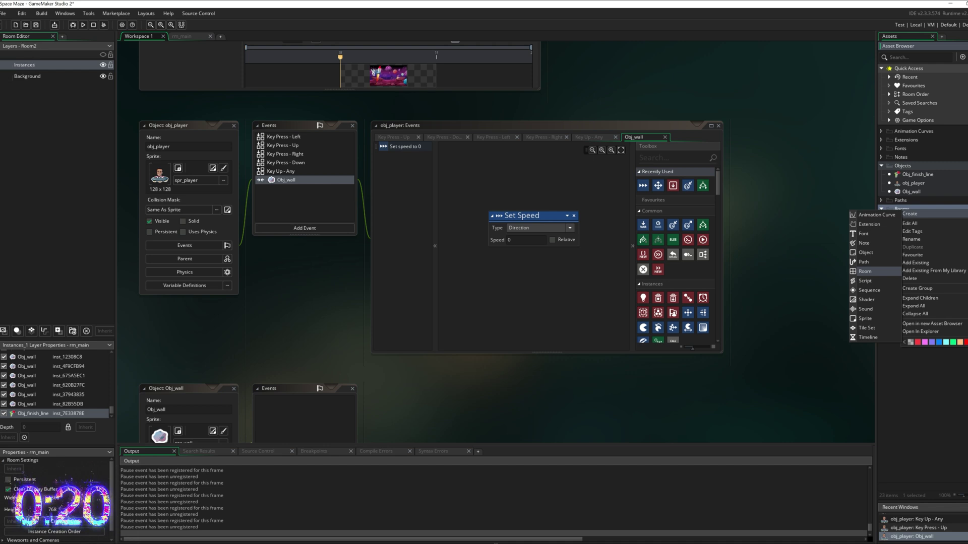
click(865, 272)
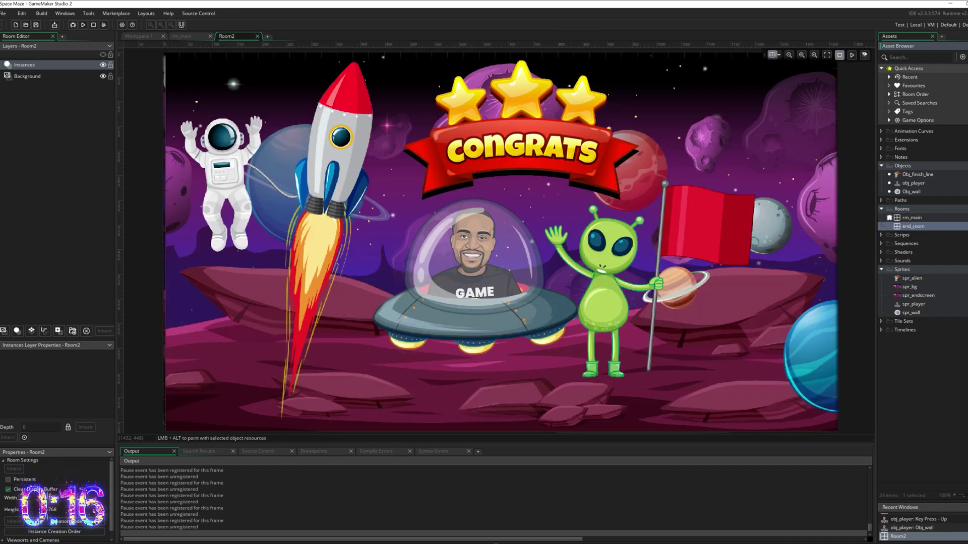
key(Return)
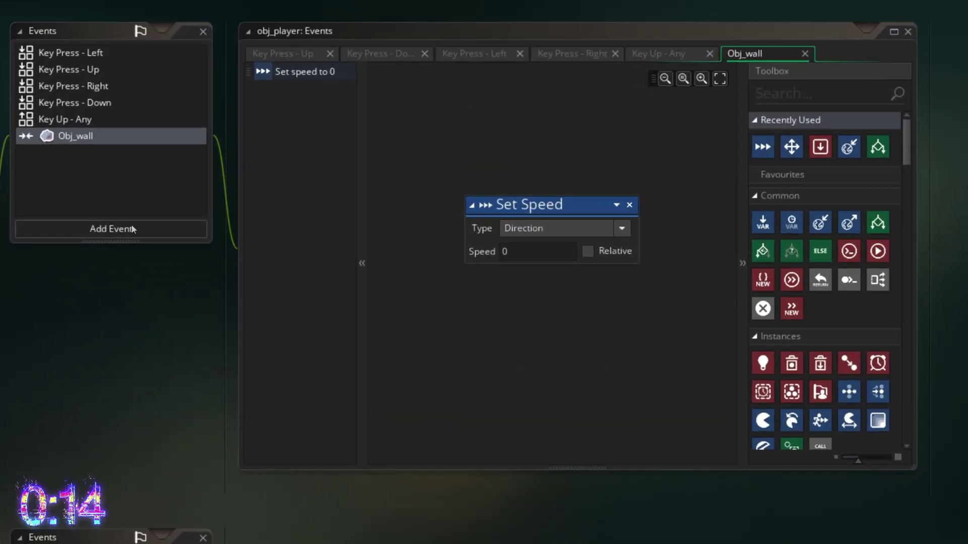
- Add an Obj_finish_line collision event to obj_player with a Go To Room action targeting end_room
click(133, 229)
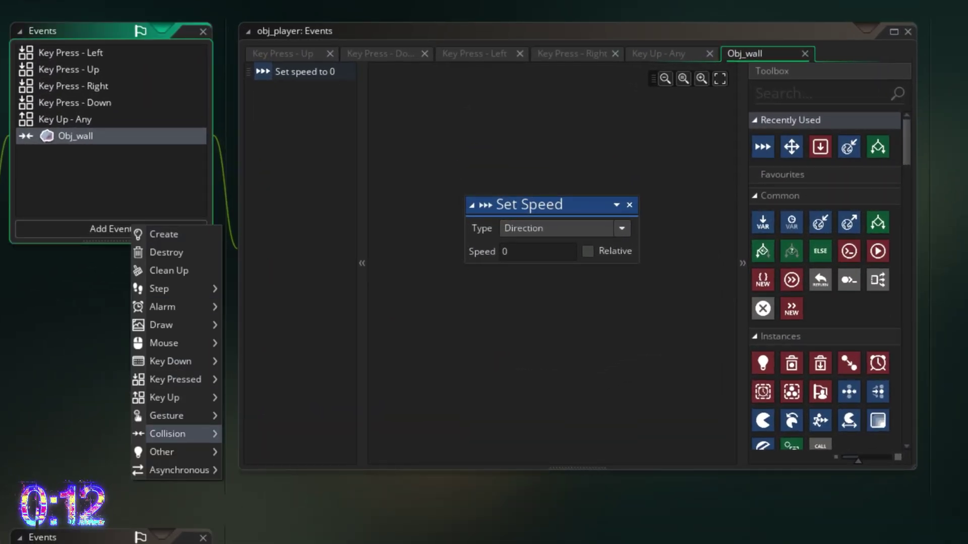
mouse_move(240, 433)
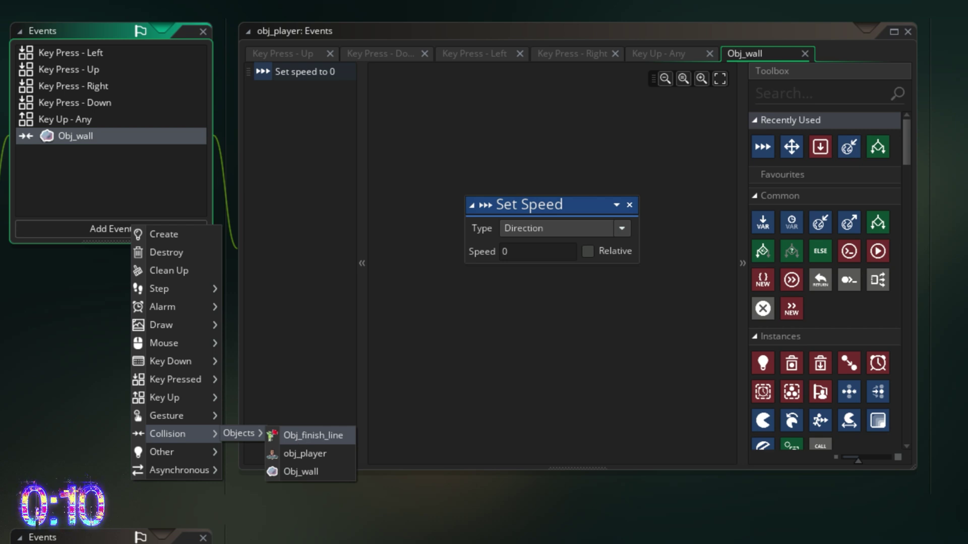
click(313, 435)
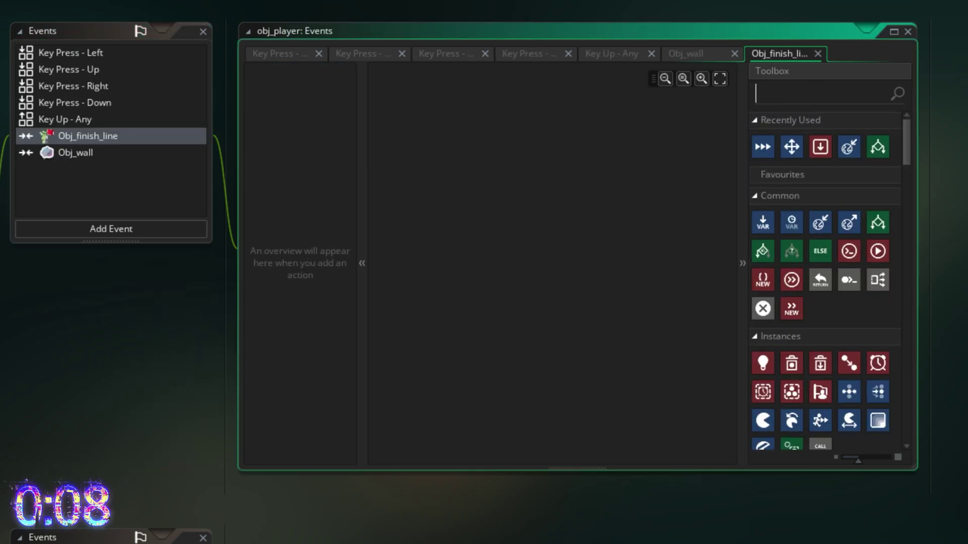
text(go)
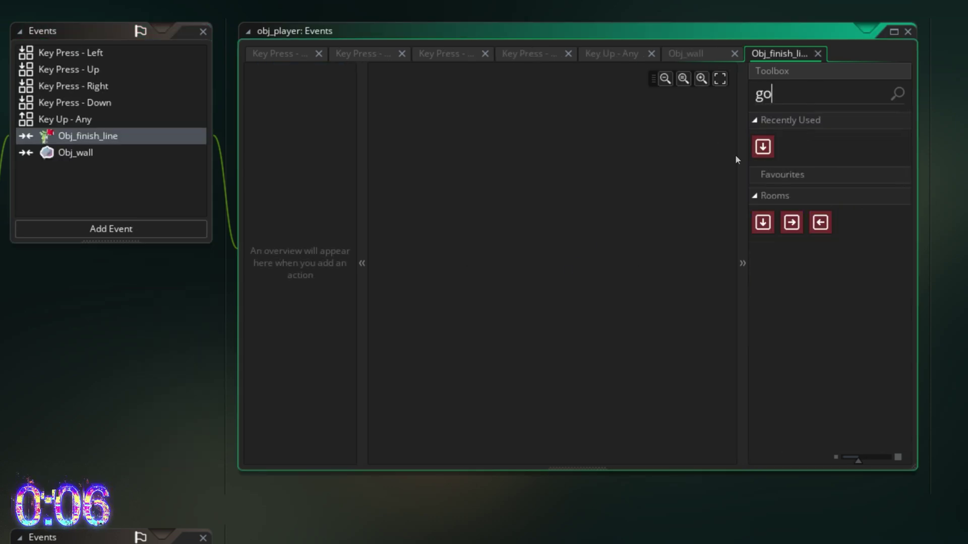
drag(762, 147, 476, 204)
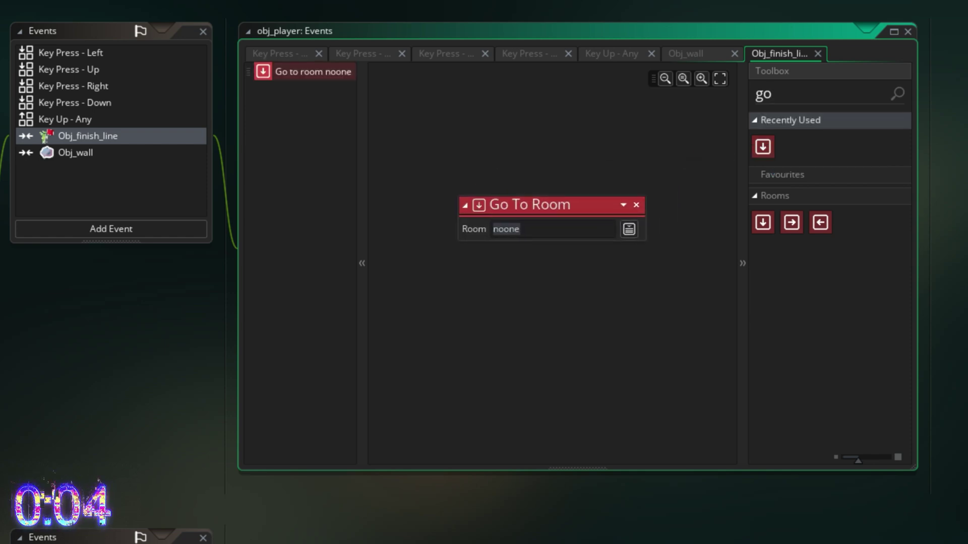
click(629, 229)
click(596, 288)
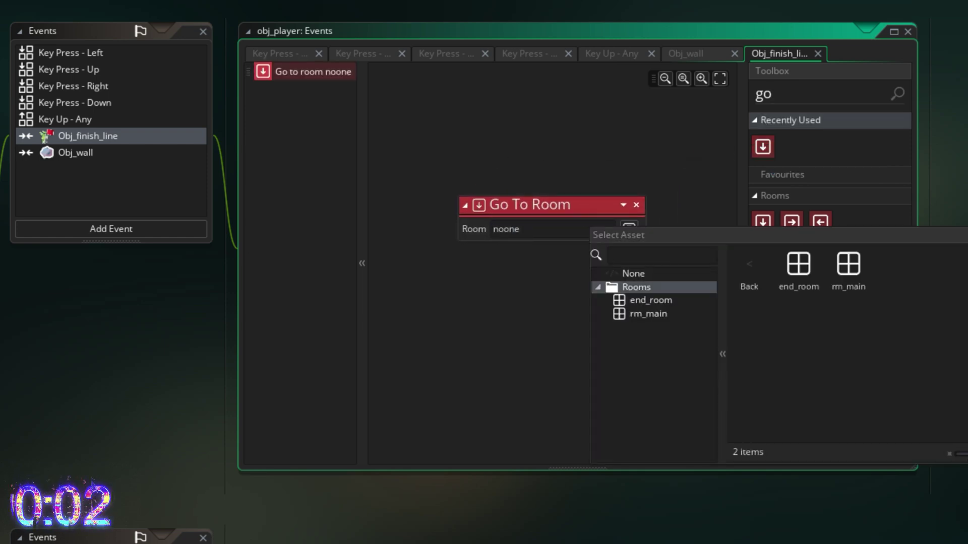
double_click(651, 297)
click(606, 351)
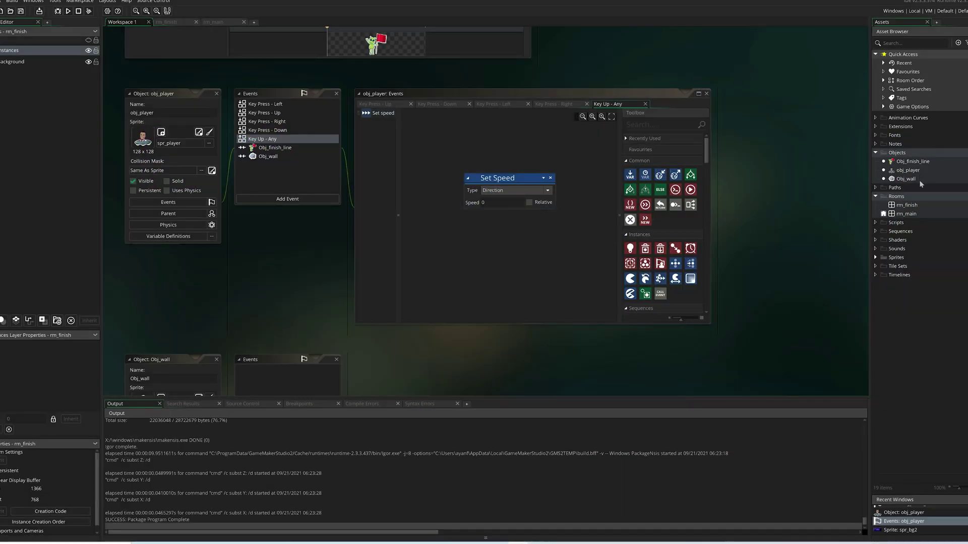
- Create a new sound asset named snd_background_music
right_click(906, 250)
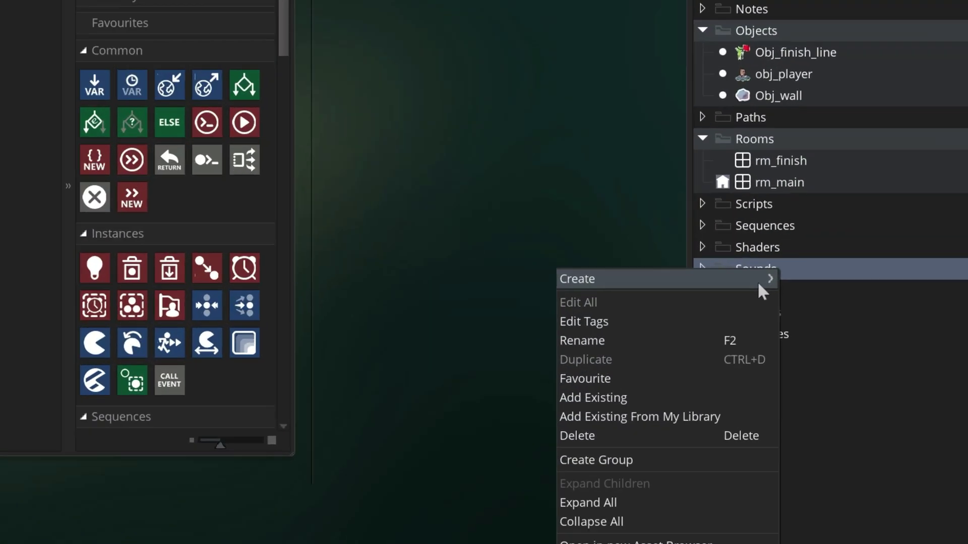
mouse_move(900, 253)
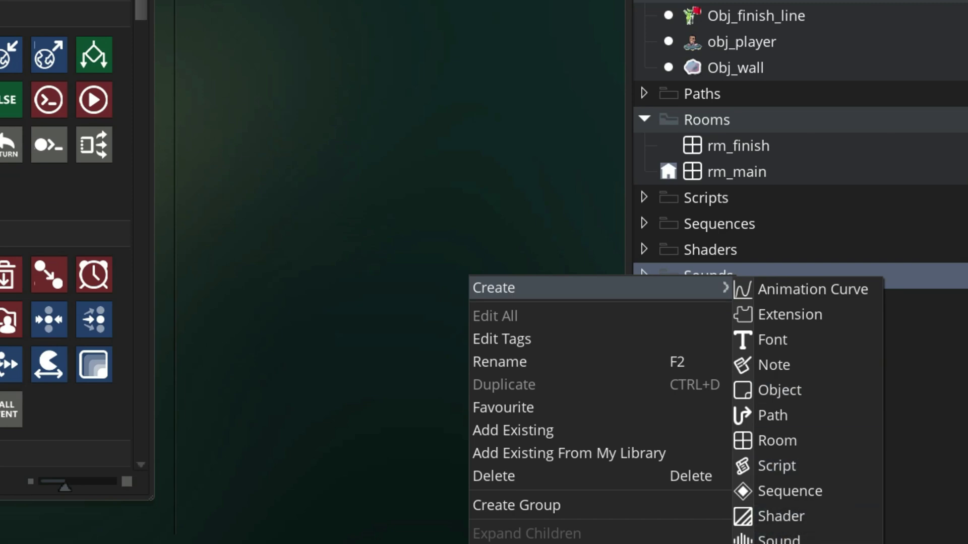
click(826, 538)
text(snd_background)
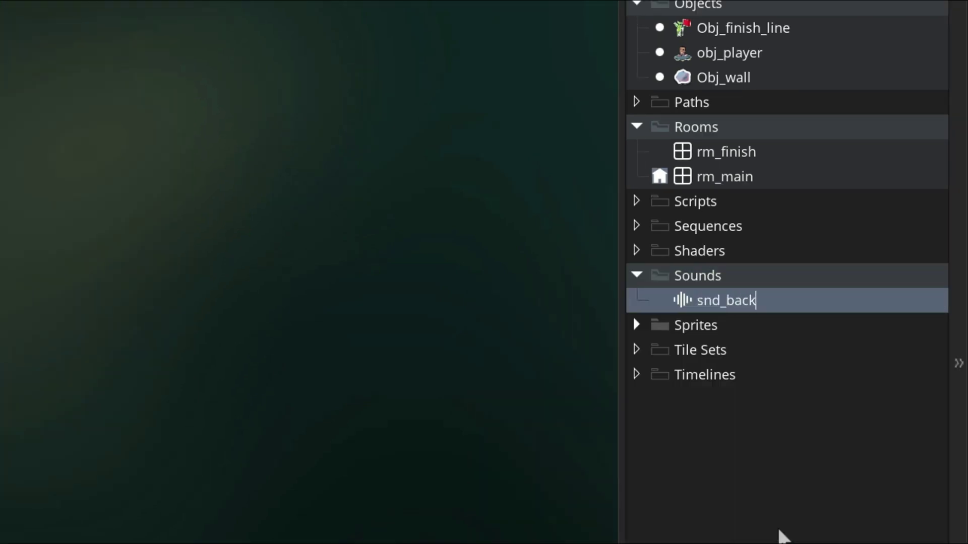
text(_music)
key(Return)
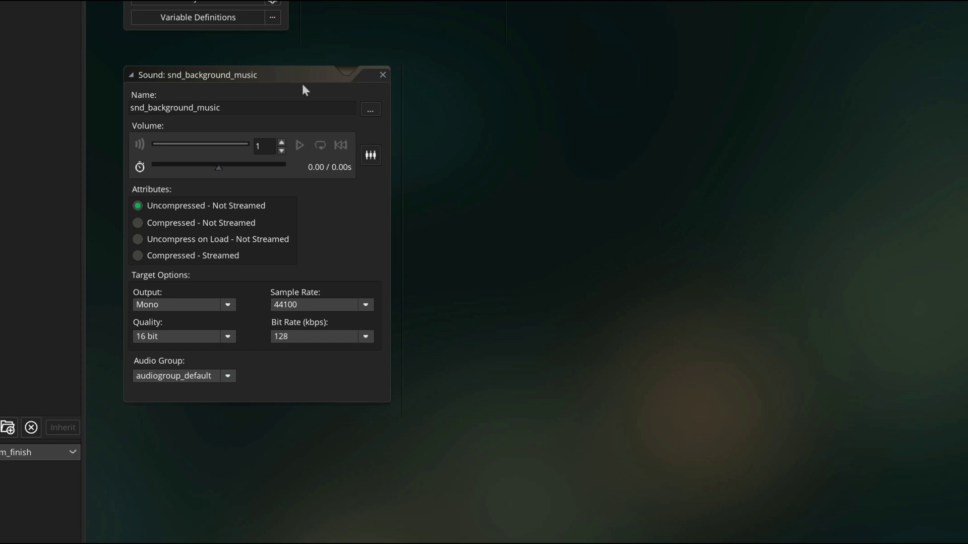
- Load the Retro Video Game audio file, preview it, and lower the volume to about 0.63
click(371, 109)
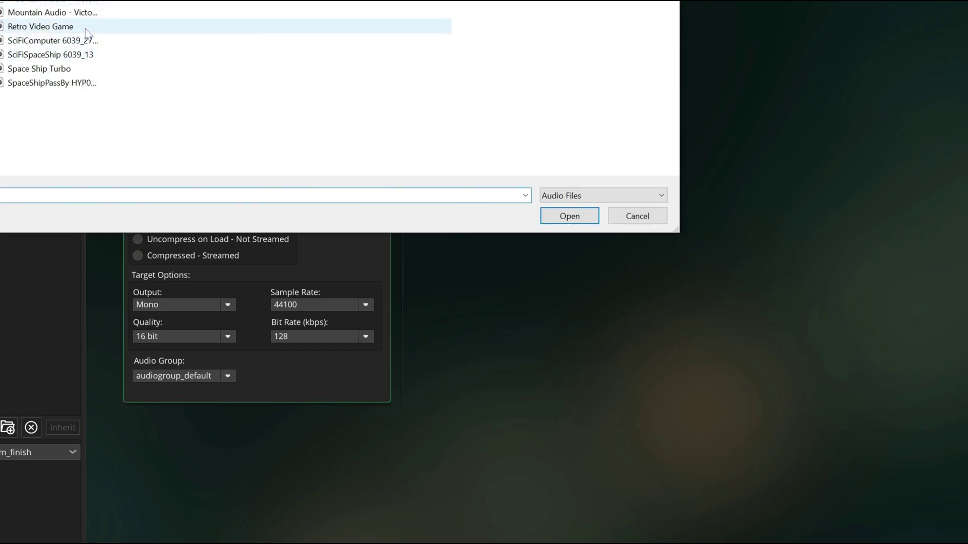
double_click(76, 25)
click(297, 145)
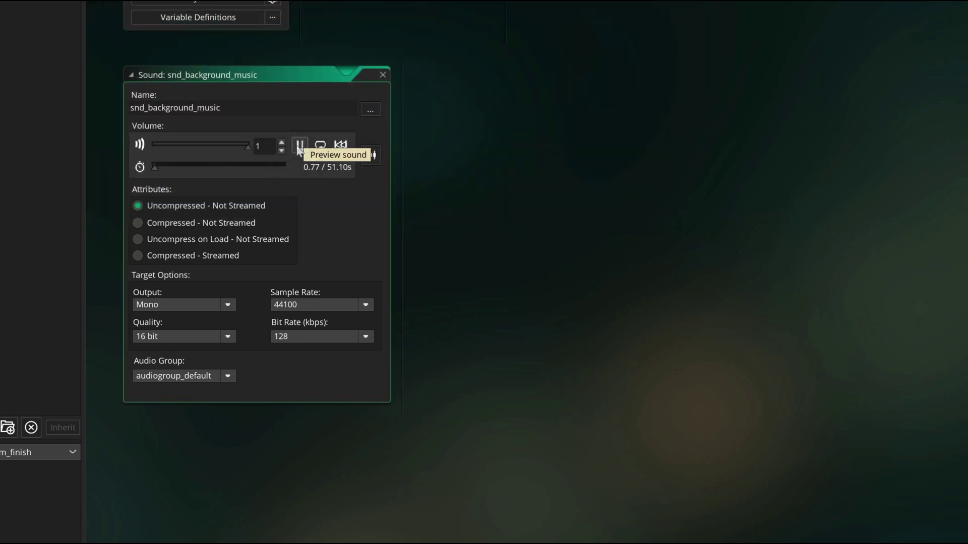
drag(221, 146, 213, 147)
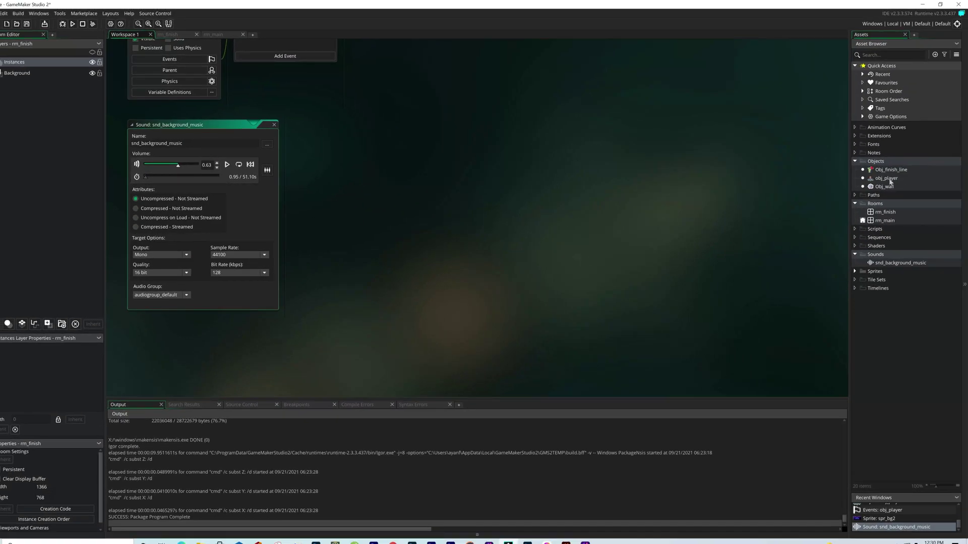
- Add a Create event to obj_player with Play Audio playing snd_background_music on loop
double_click(888, 179)
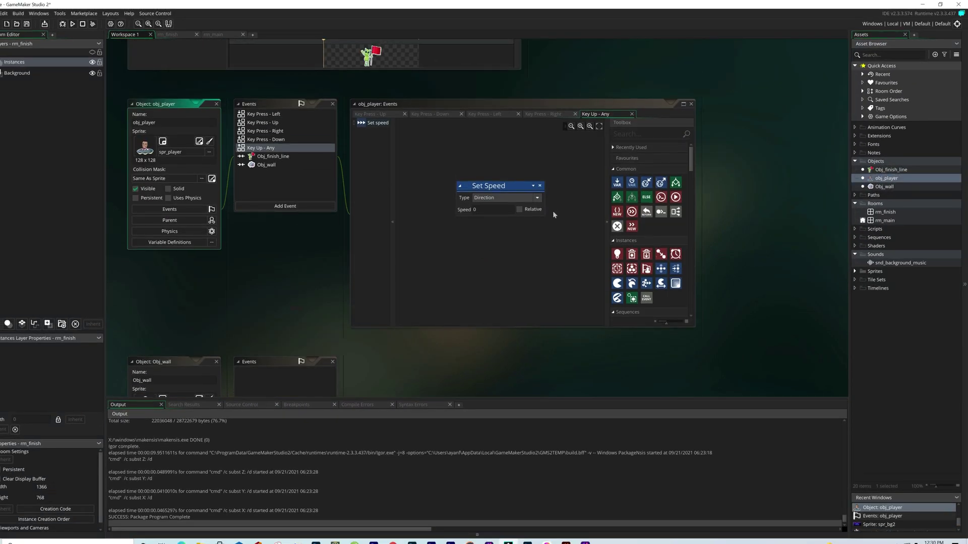
click(316, 206)
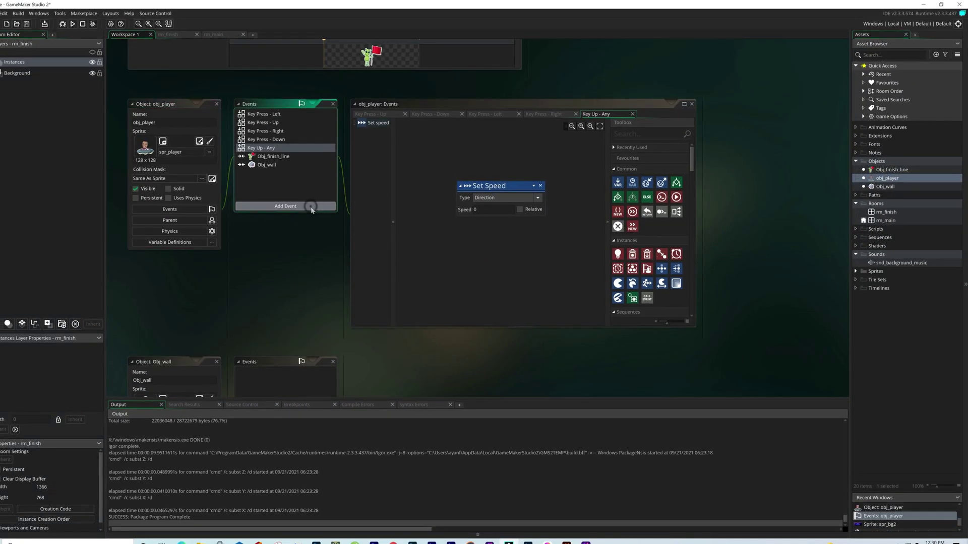
click(342, 249)
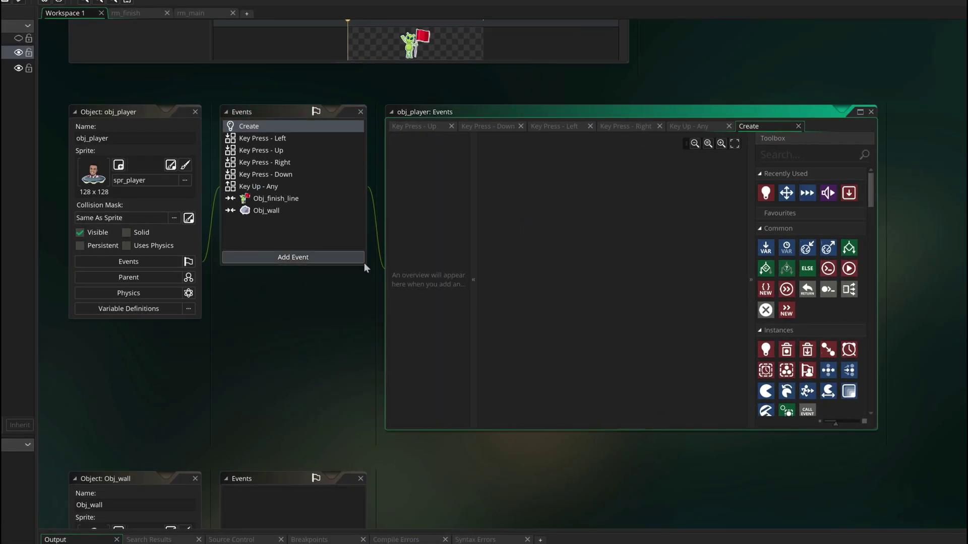
click(806, 150)
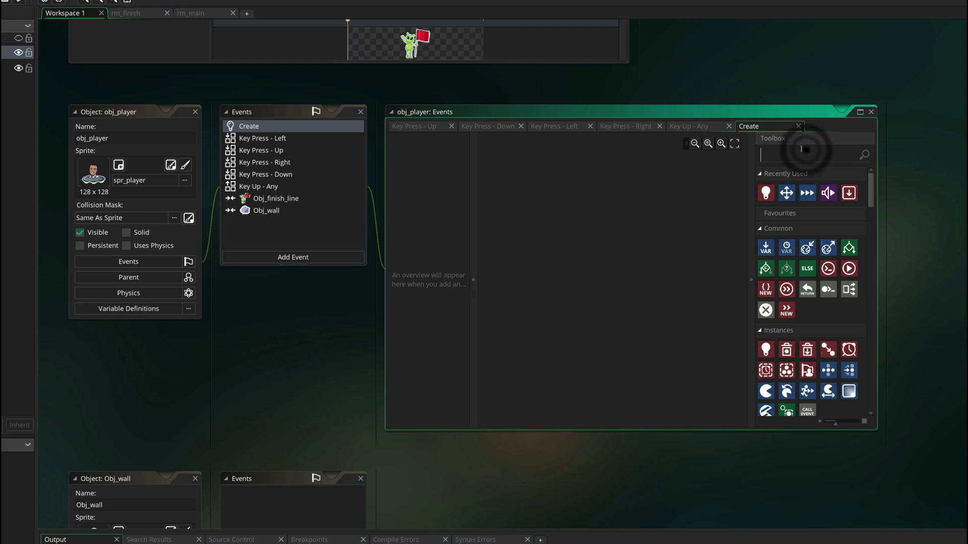
text(pl)
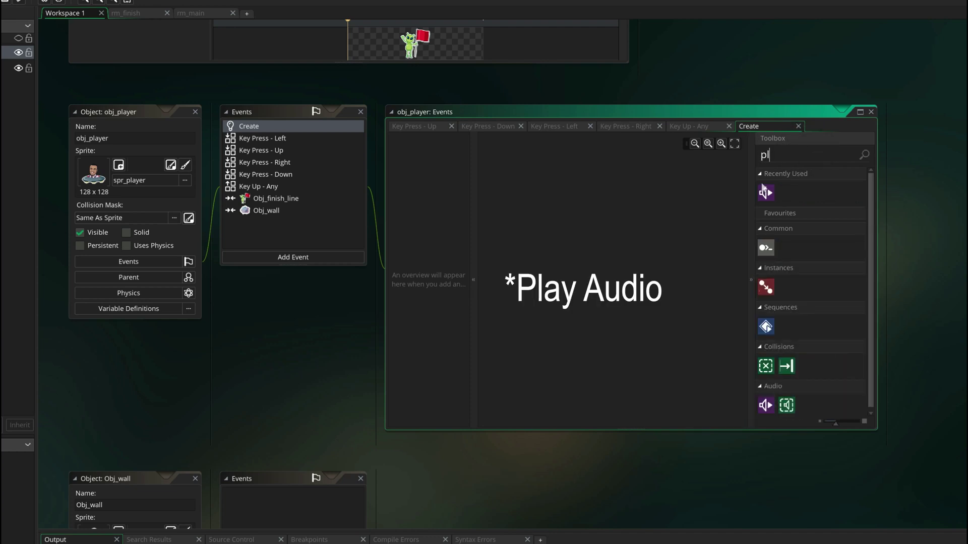
drag(765, 193, 651, 200)
click(669, 254)
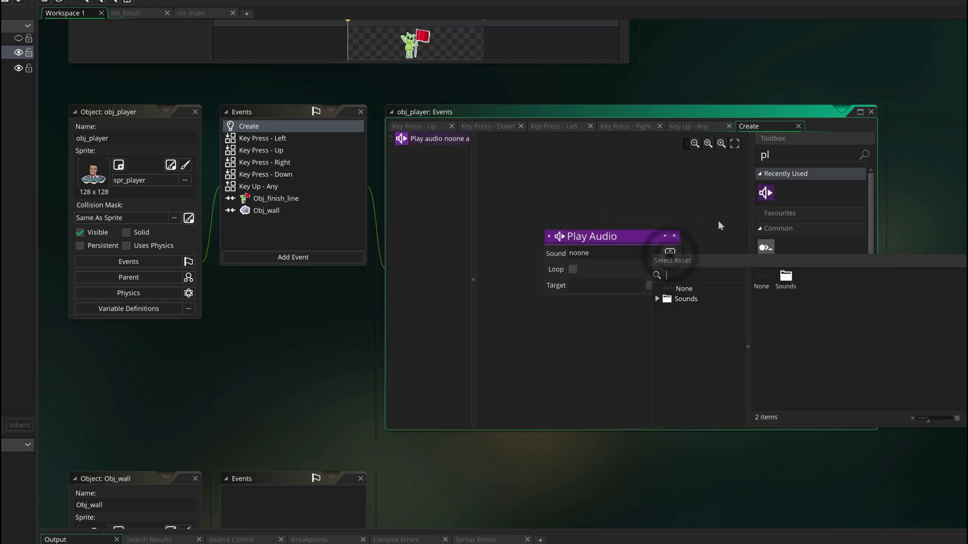
click(657, 298)
double_click(697, 310)
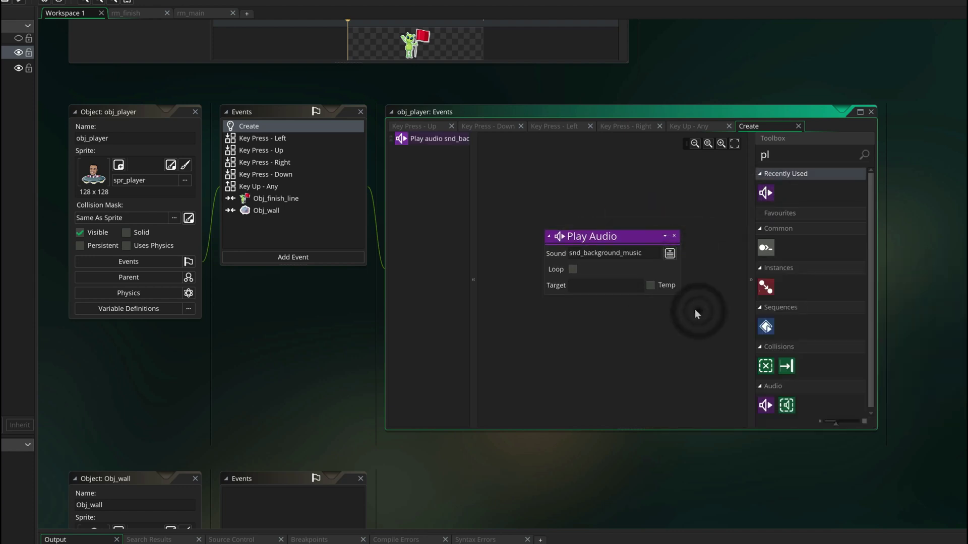
click(572, 269)
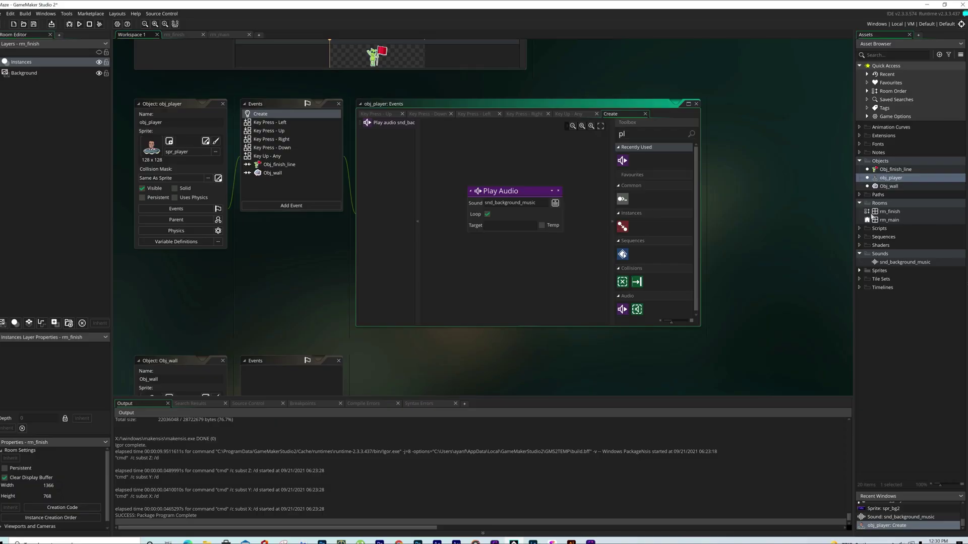
- Create a new room named rm_level2
right_click(886, 204)
mouse_move(883, 206)
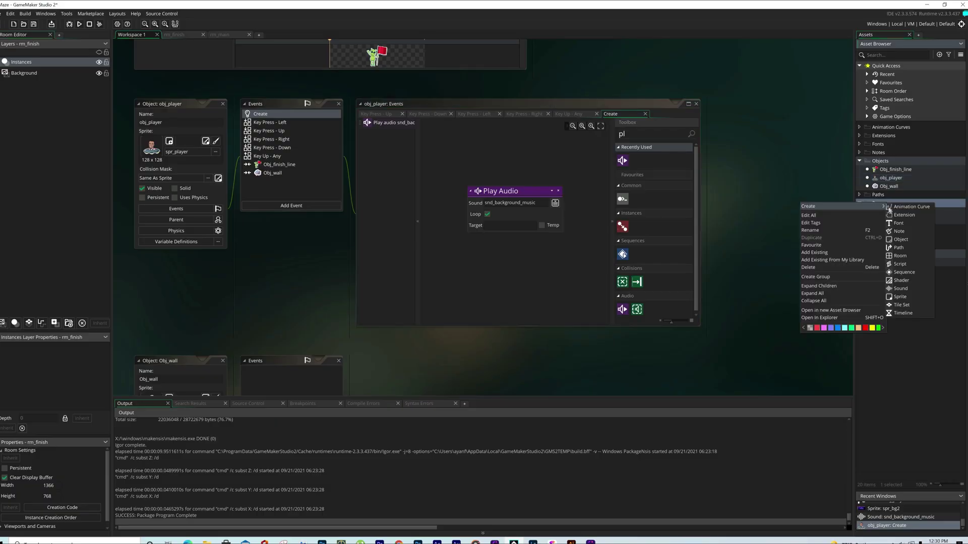
click(909, 256)
text(rm_level2)
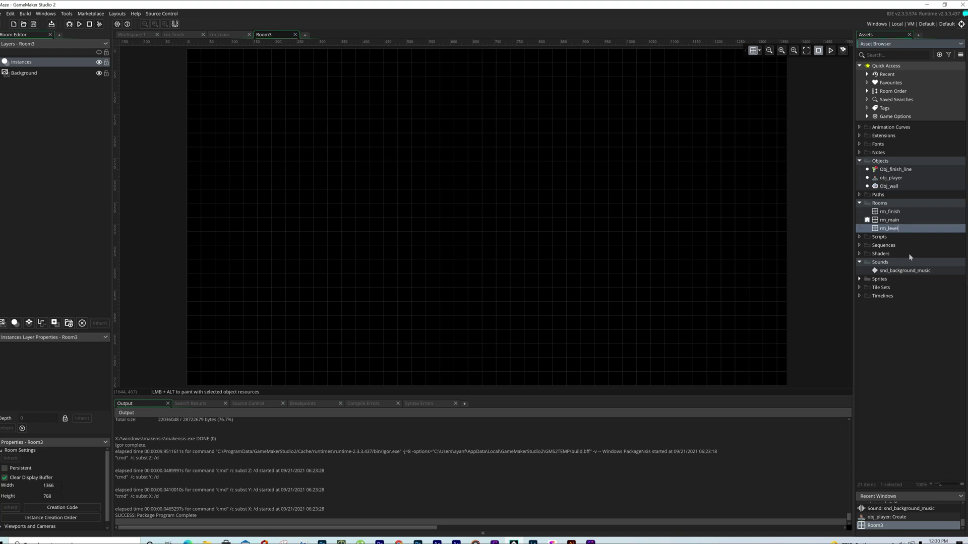
key(Return)
- Set the room's Background layer to the spr_bg2 sprite, stretched to fill the room
click(24, 73)
click(52, 360)
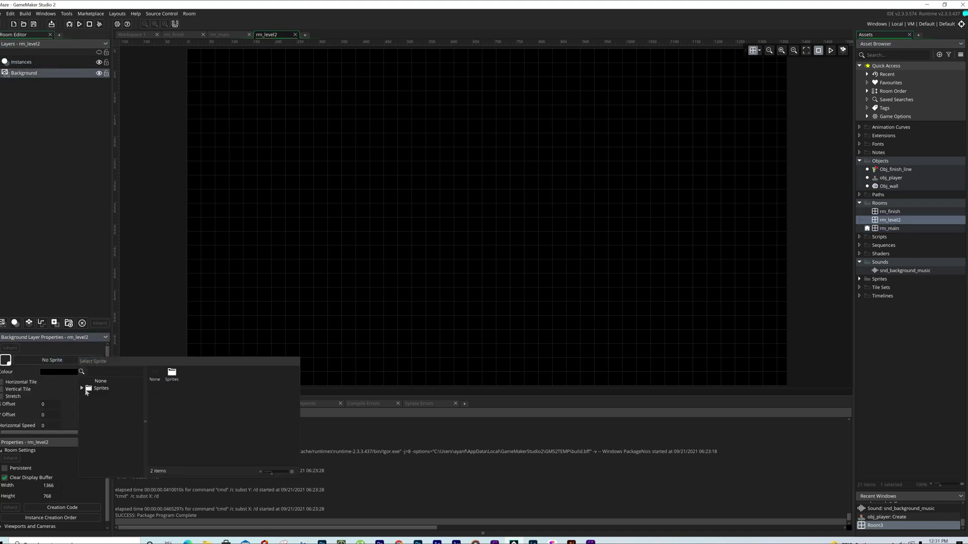
click(85, 389)
click(107, 402)
click(3, 397)
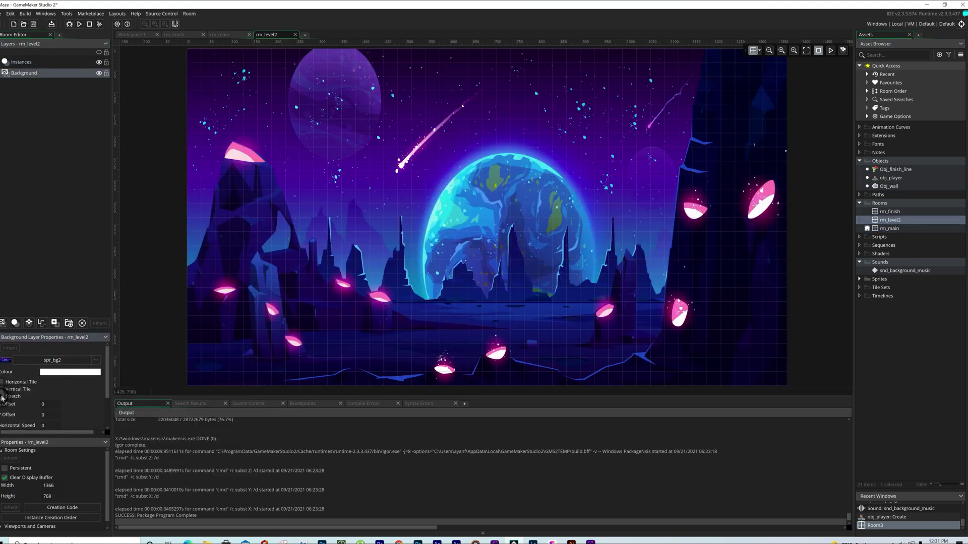
- Place Obj_wall instances on a new instance layer, painting the border and inner maze walls
mouse_move(888, 186)
mouse_down()
mouse_move(253, 374)
mouse_move(257, 217)
mouse_move(551, 51)
mouse_move(695, 373)
mouse_move(313, 381)
mouse_up()
click(511, 288)
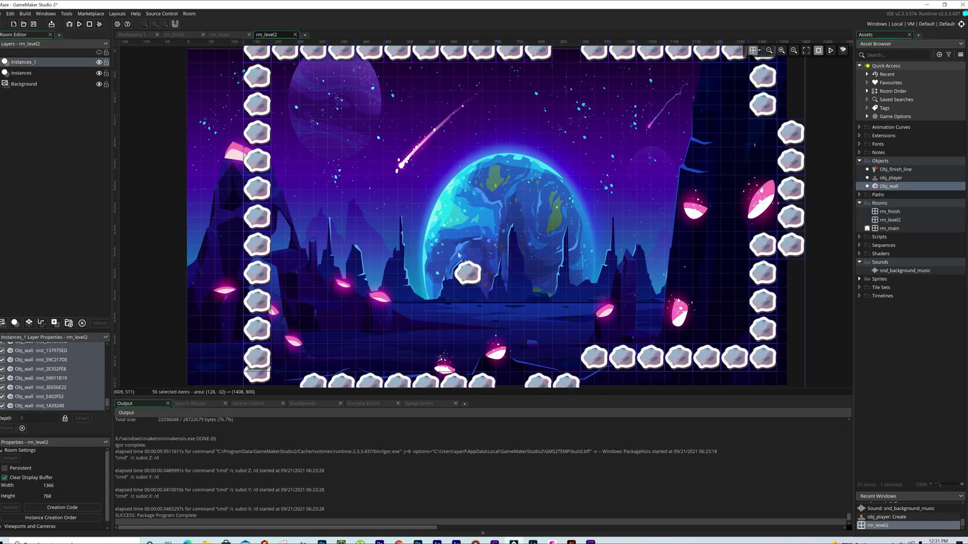
mouse_move(299, 273)
alt+mouse_down()
mouse_move(404, 269)
mouse_move(451, 151)
mouse_move(603, 176)
mouse_move(673, 254)
mouse_move(693, 245)
alt+mouse_up()
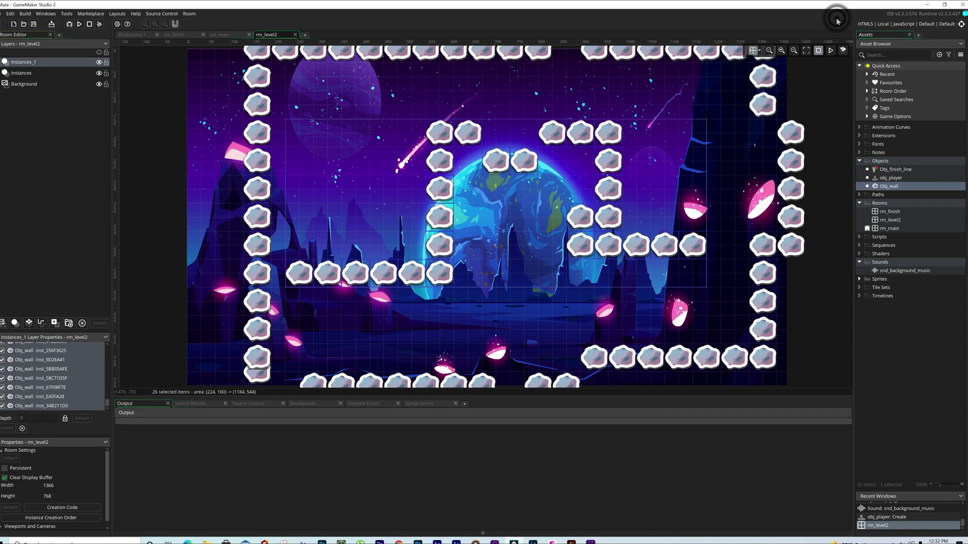
- Browse the target platforms (Windows, macOS, HTML5, Android, iOS) and set the build target to Windows
click(961, 23)
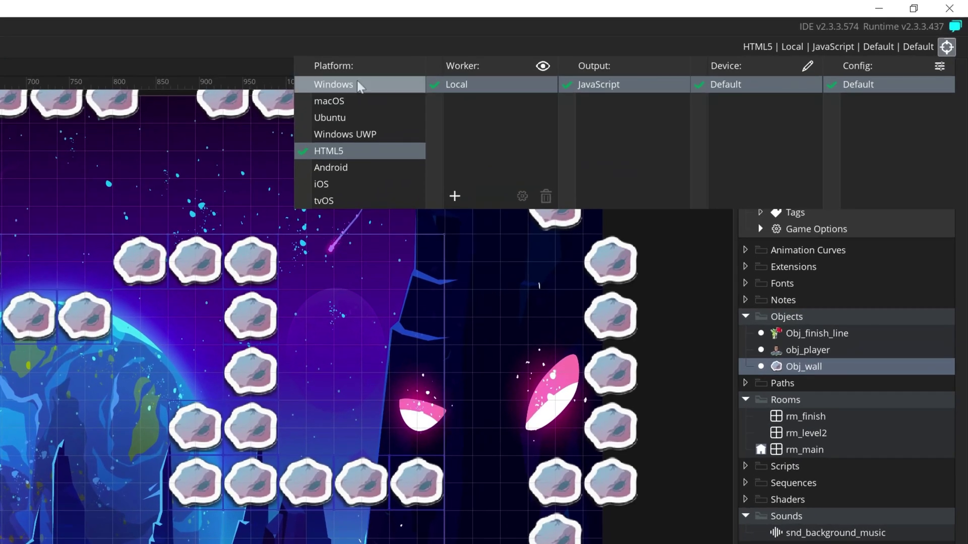
click(628, 46)
click(355, 100)
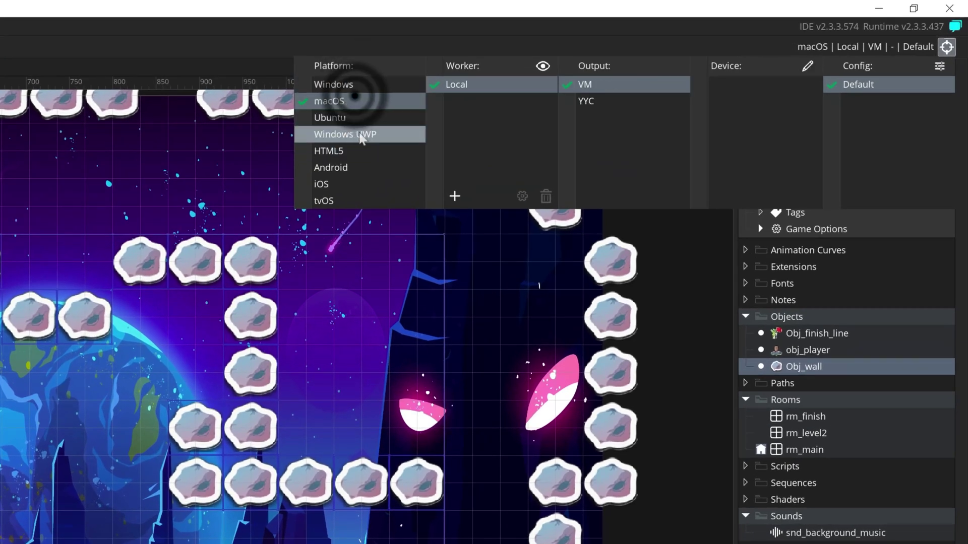
click(354, 151)
click(353, 166)
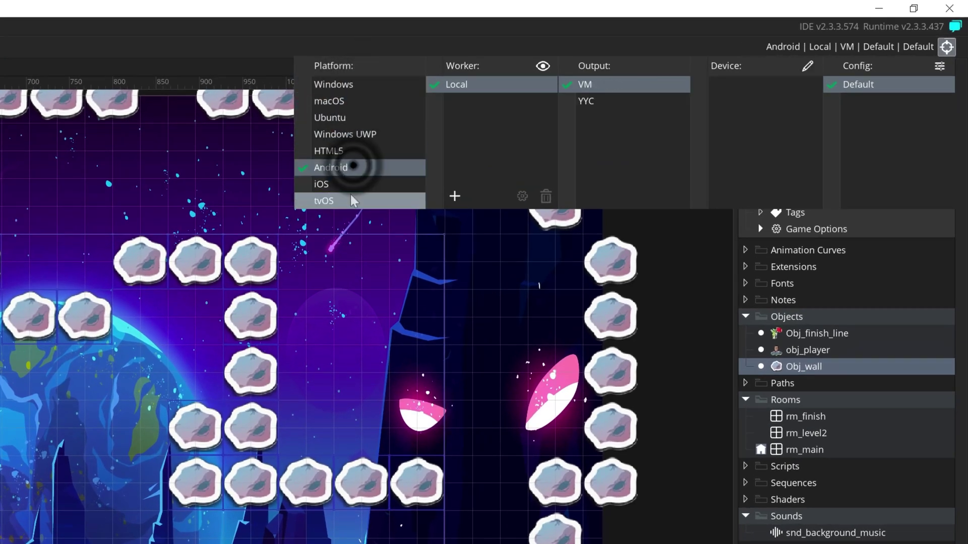
click(348, 185)
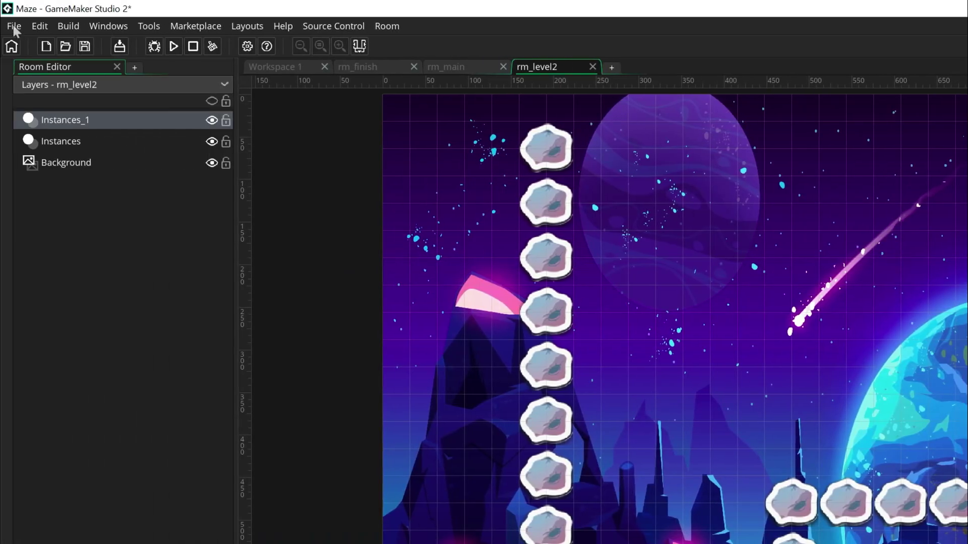
- Log out of the YoYo account and log back in
click(14, 26)
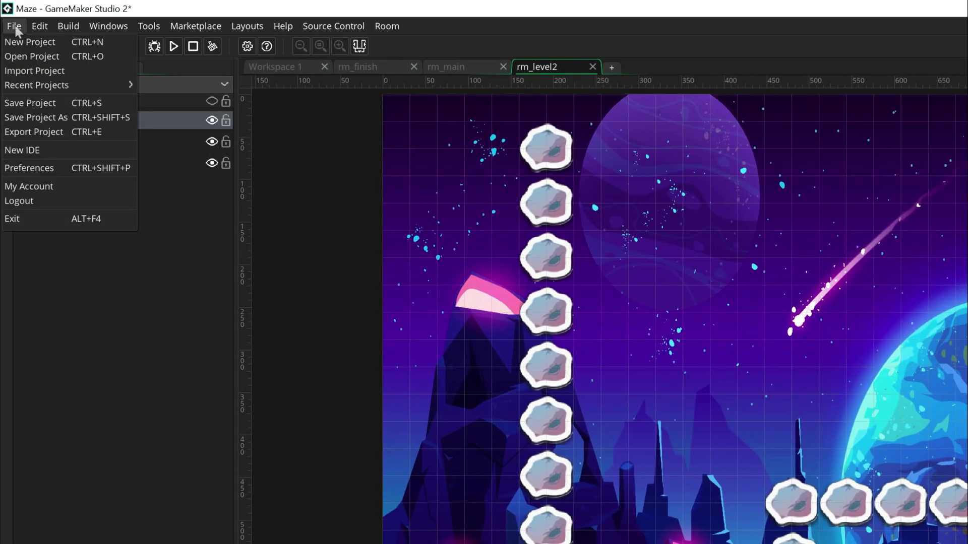
click(43, 202)
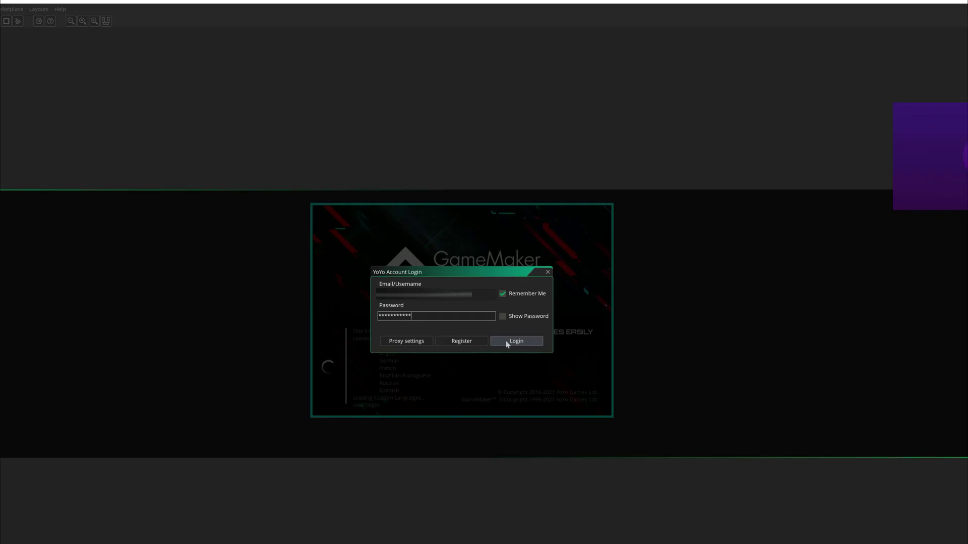
click(515, 341)
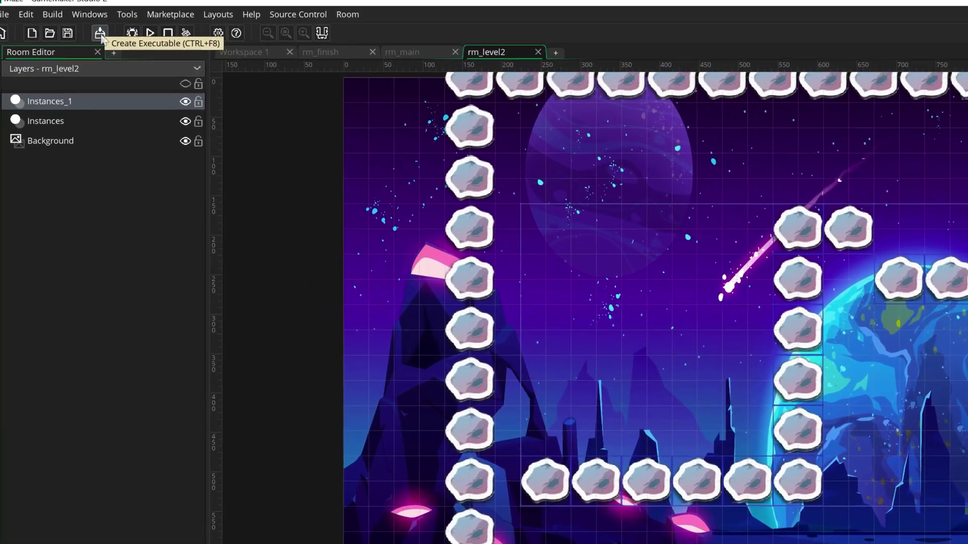
- Build the executable as an installer package and save it as Maze
click(50, 23)
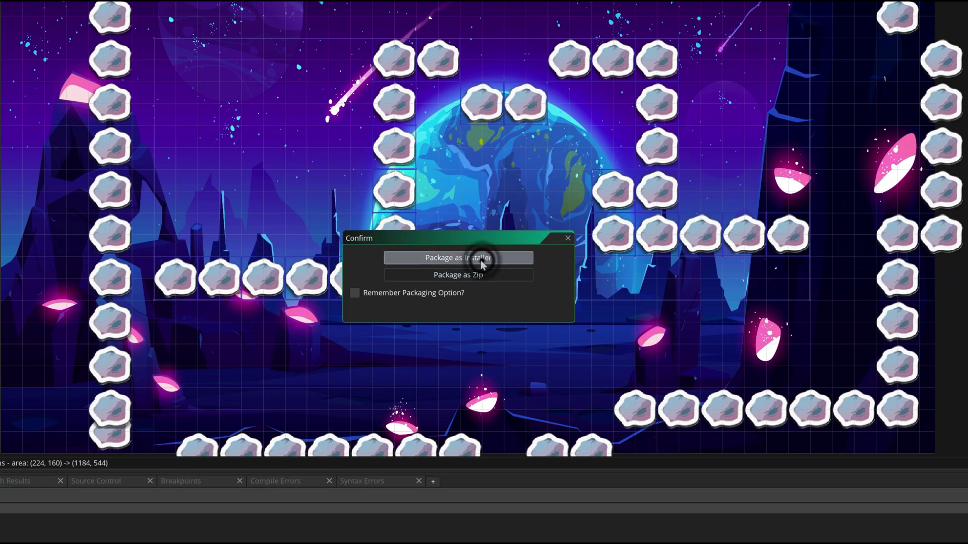
click(480, 258)
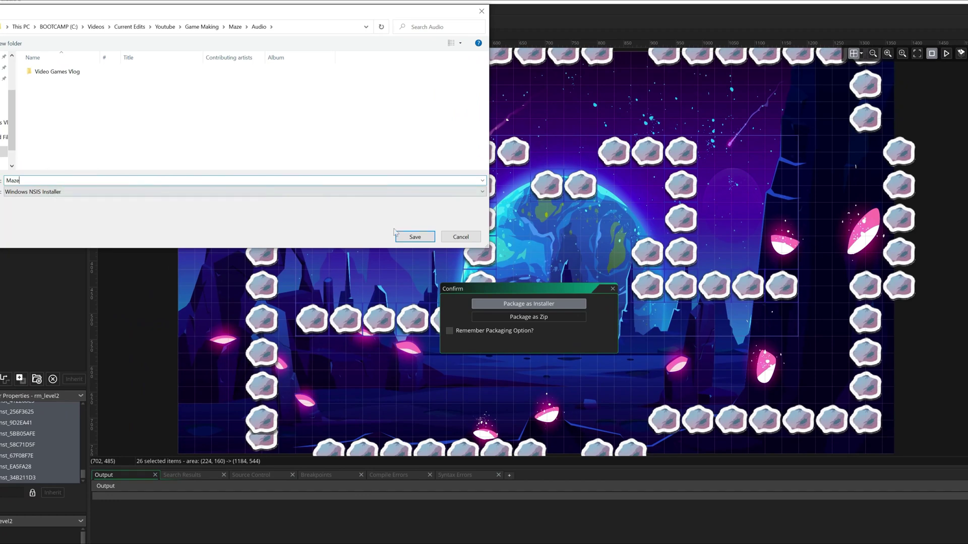
click(396, 233)
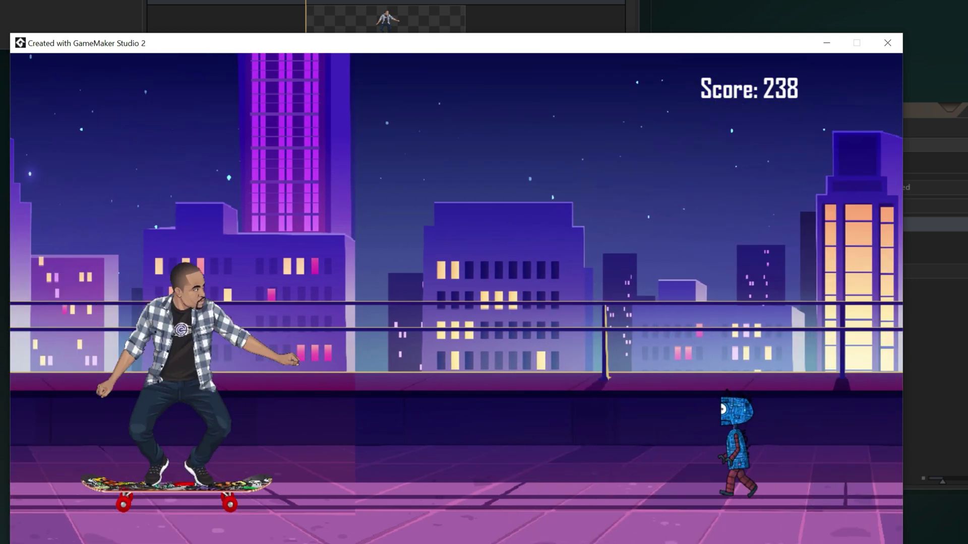
- Make the skater jump with the space key to keep the score rising
key(space)
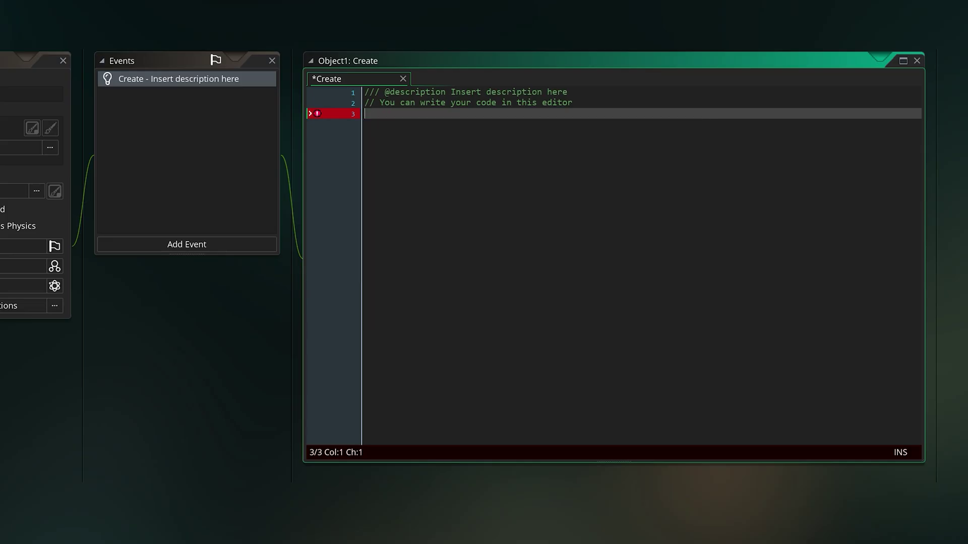
- Enter move_bounce_solid() and, on the next line, audio_free_play_queue() in Object1's Create event via autocomplete
text(move)
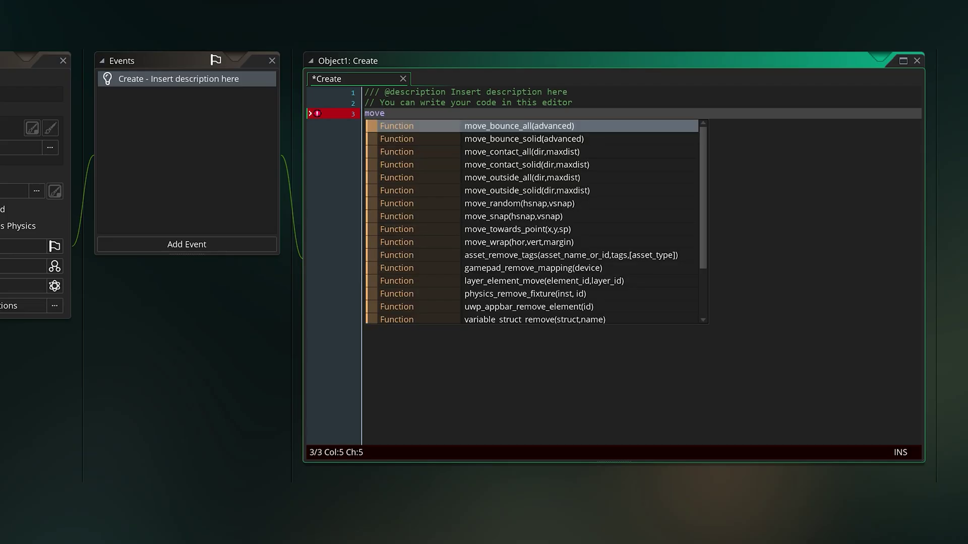
key(Down)
key(Return)
key(End)
key(Return)
text(p)
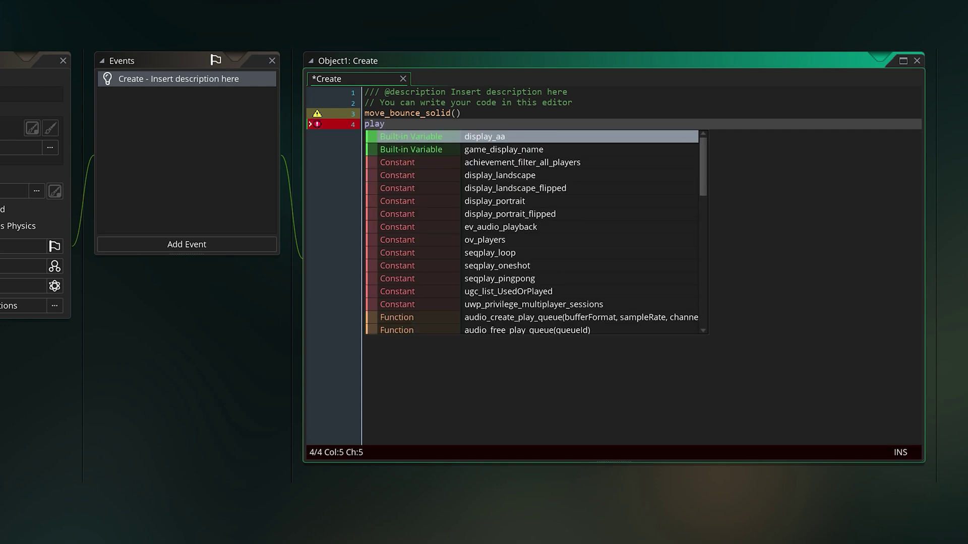
text(lay)
key(Return)
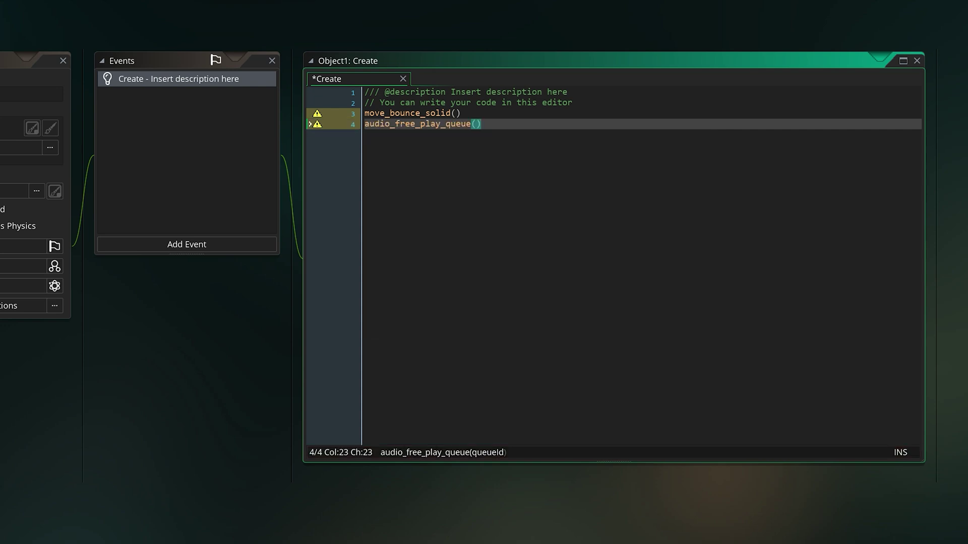